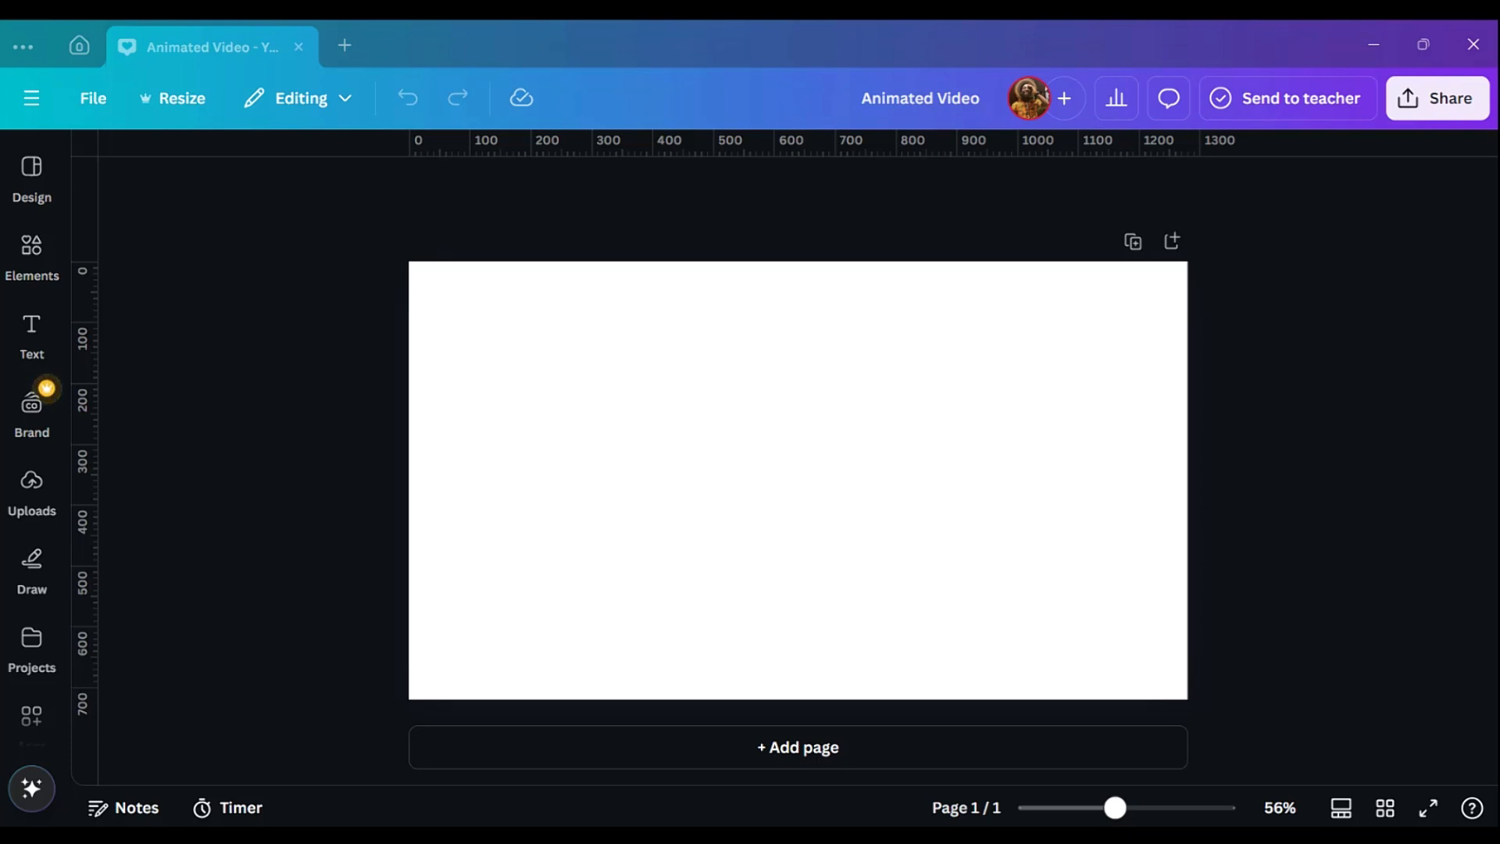
- Search the graphics library for "2d office worker" and look through the illustrations
click(33, 252)
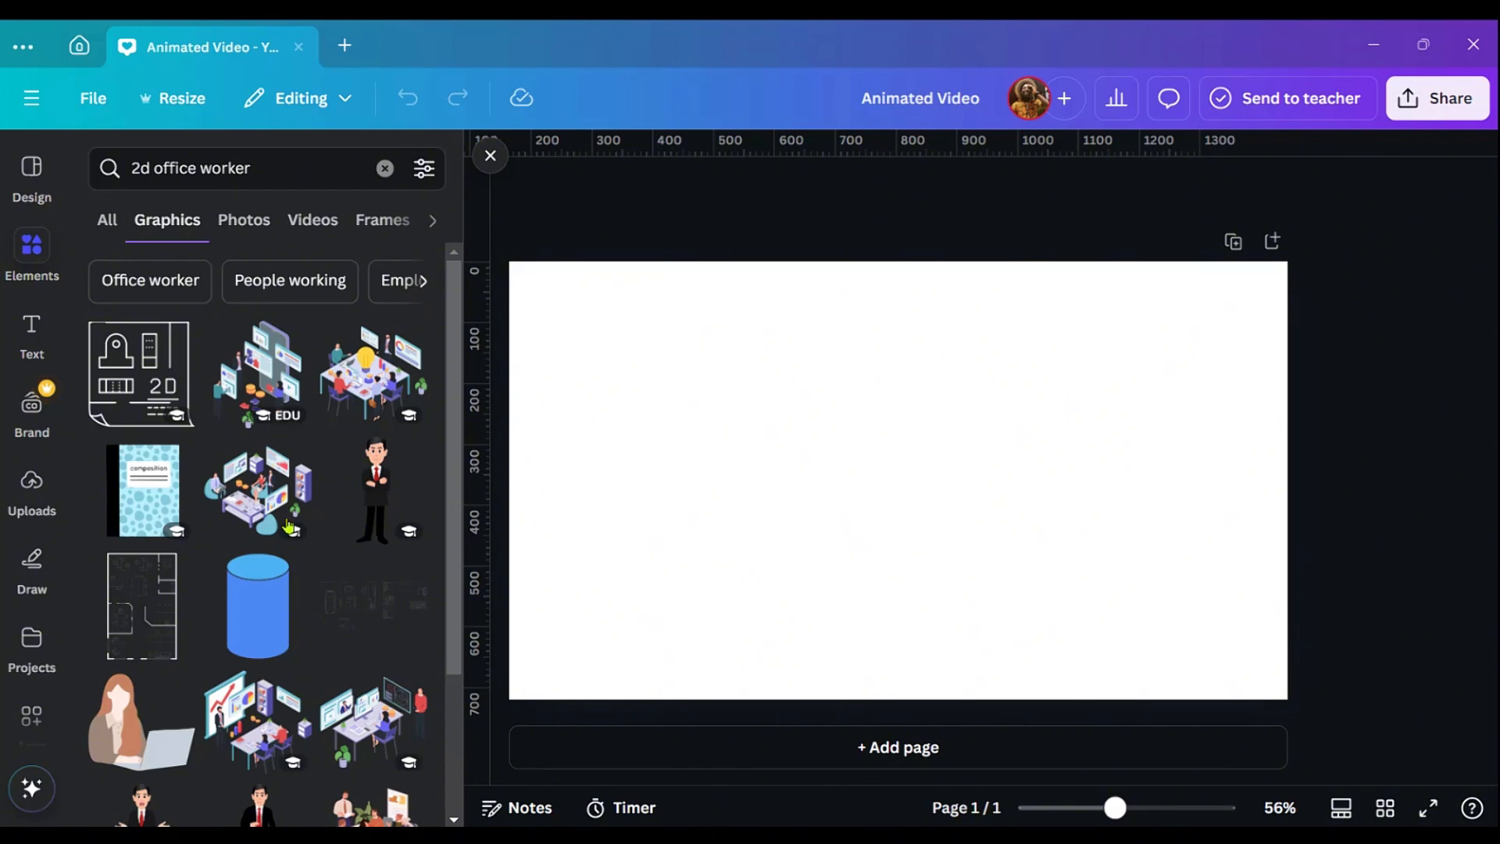
scroll(209, 596, down, 8)
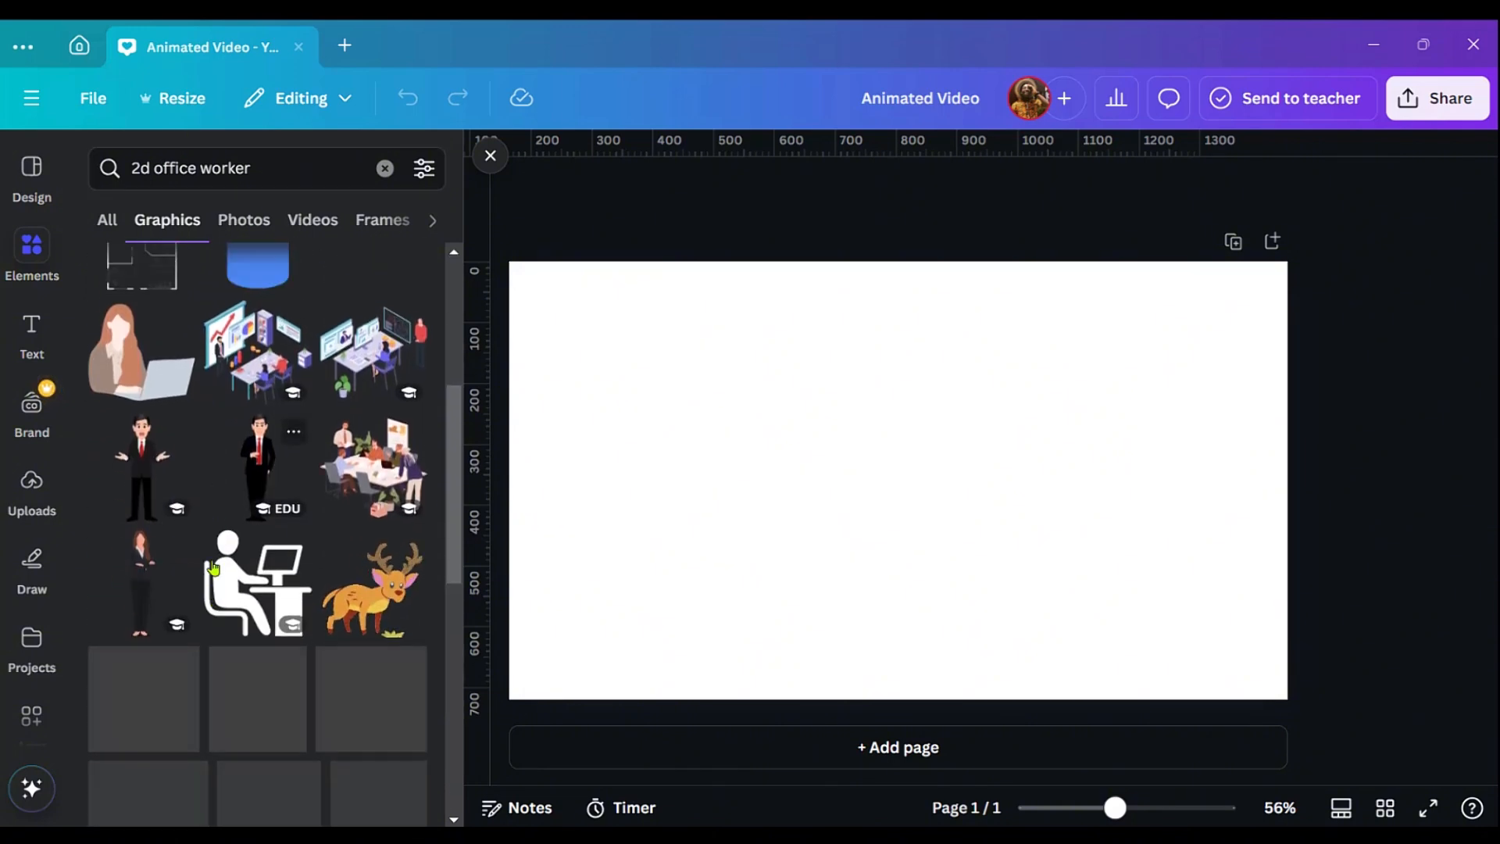
scroll(210, 560, up, 10)
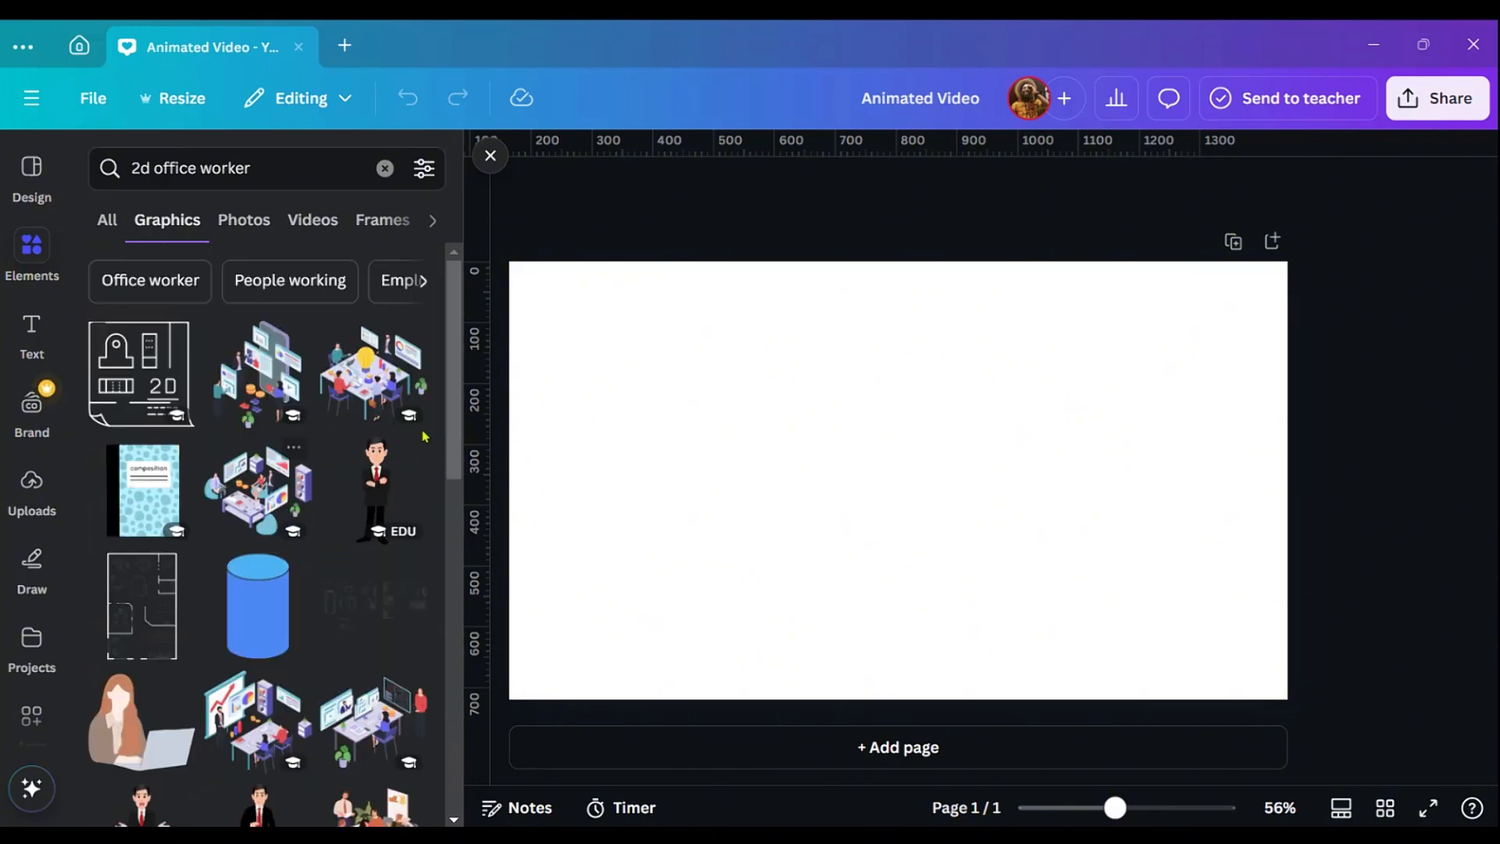
- Set the blank page's background to the dark teal solid color from the default colors
click(907, 513)
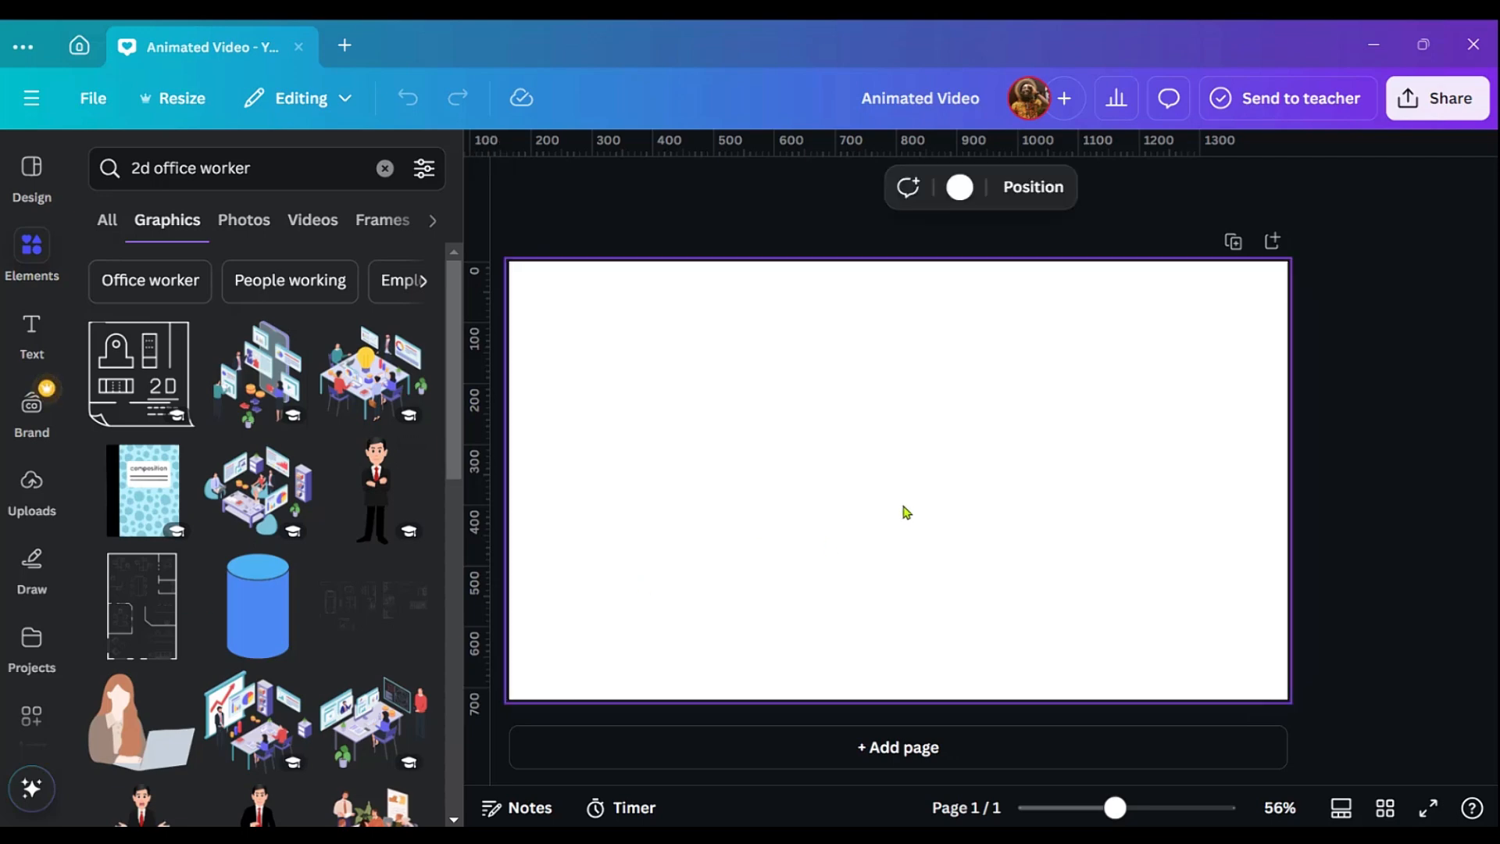
click(959, 187)
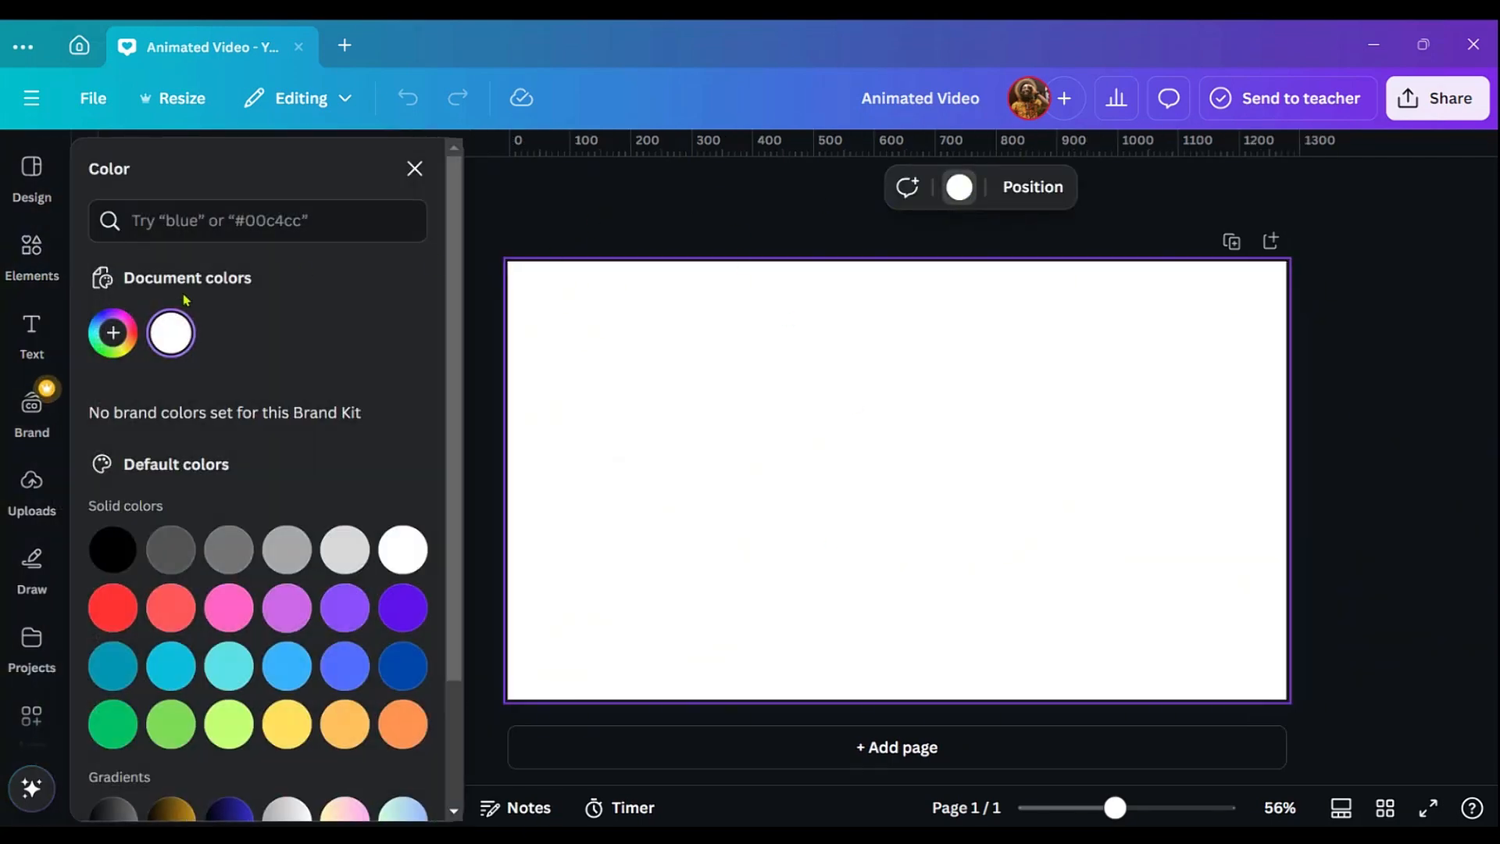
scroll(251, 519, down, 2)
click(112, 507)
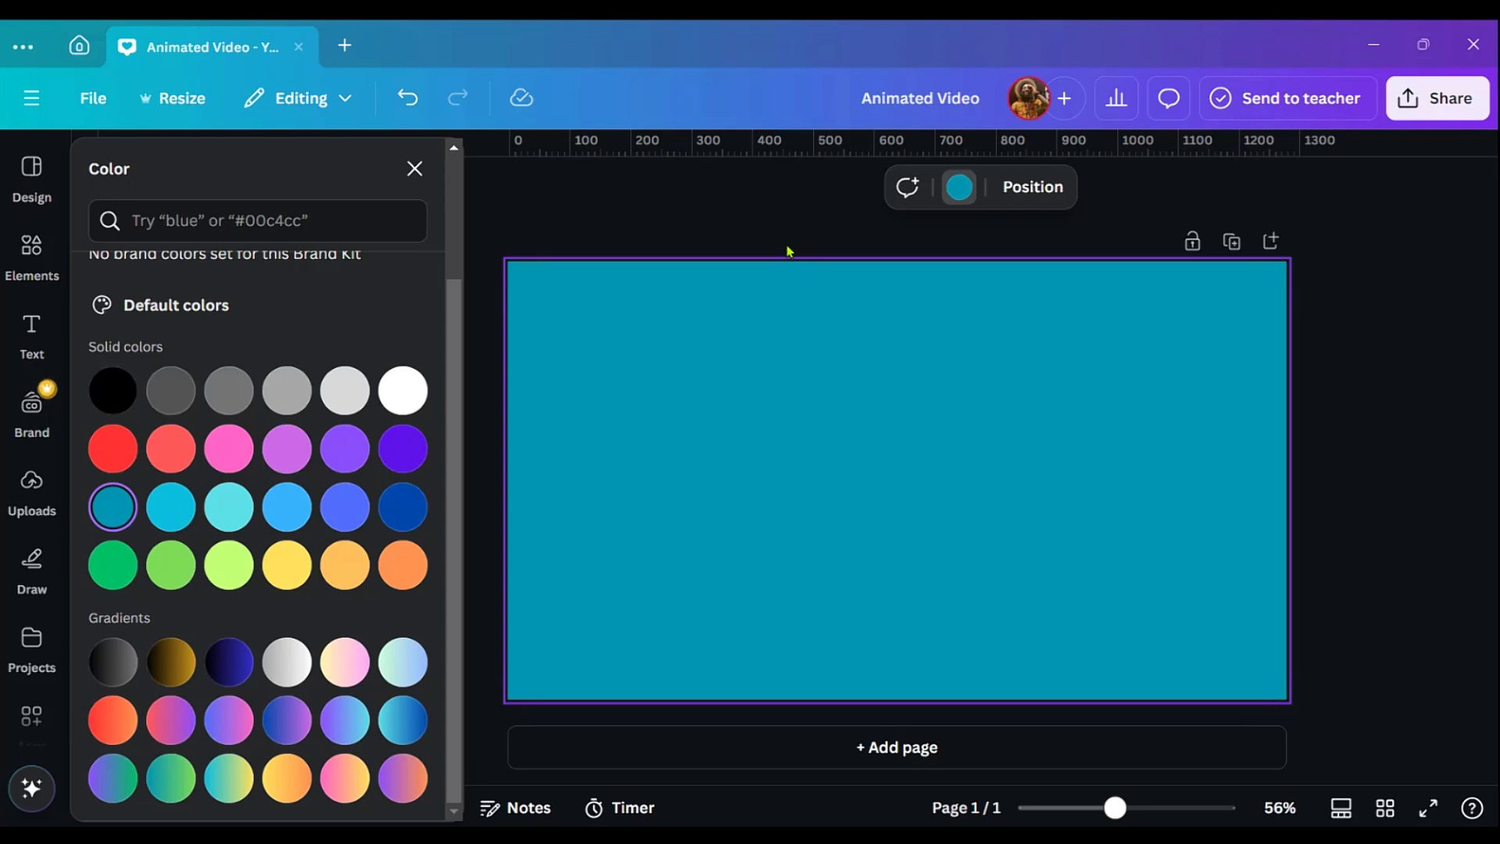
- Place the isometric illustration of office workers around a giant smartphone on the left half of the page
click(661, 359)
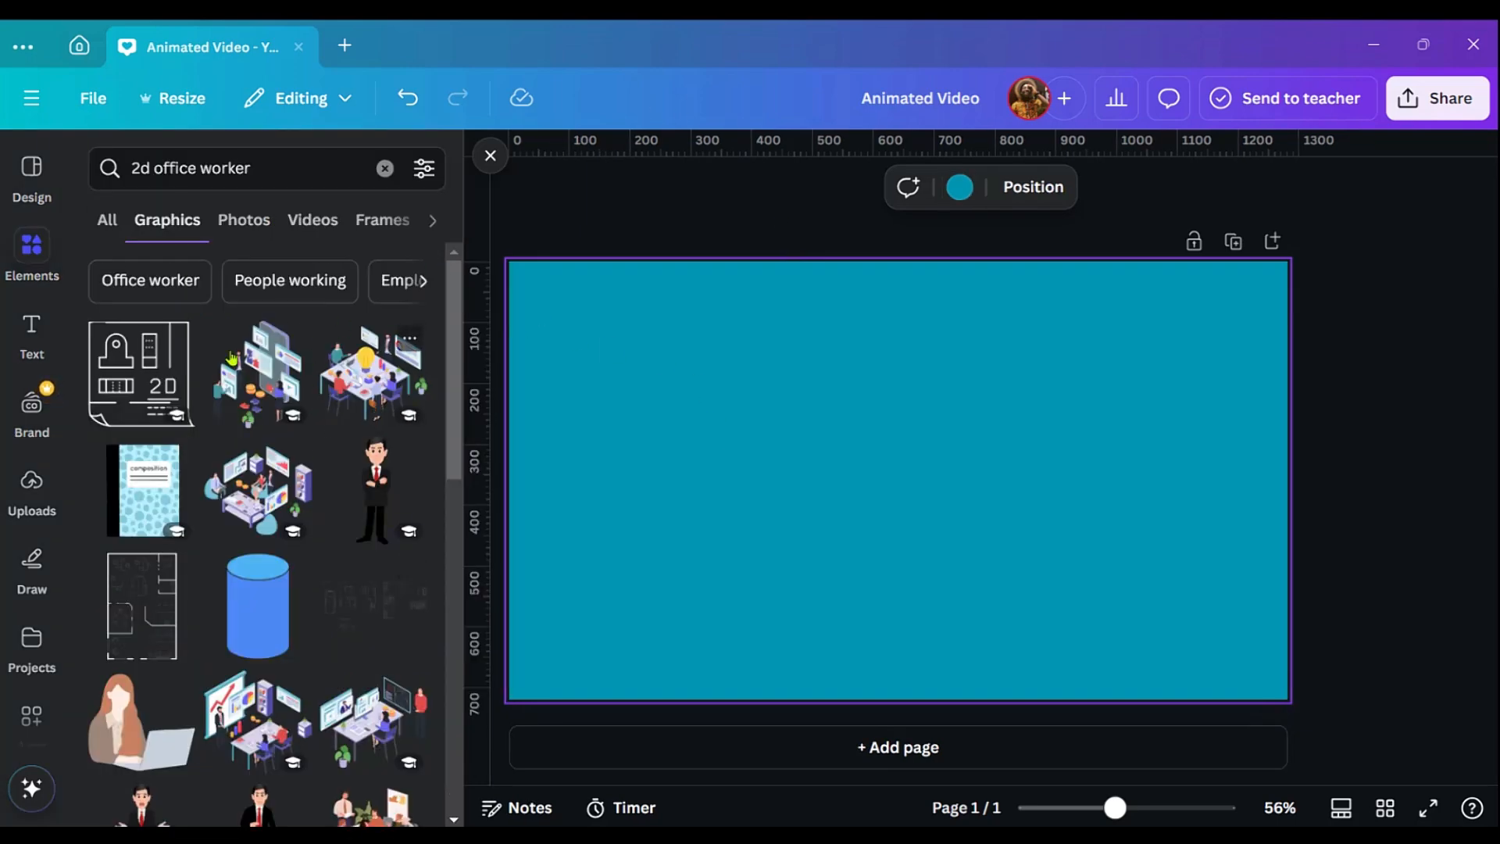
drag(254, 361, 743, 442)
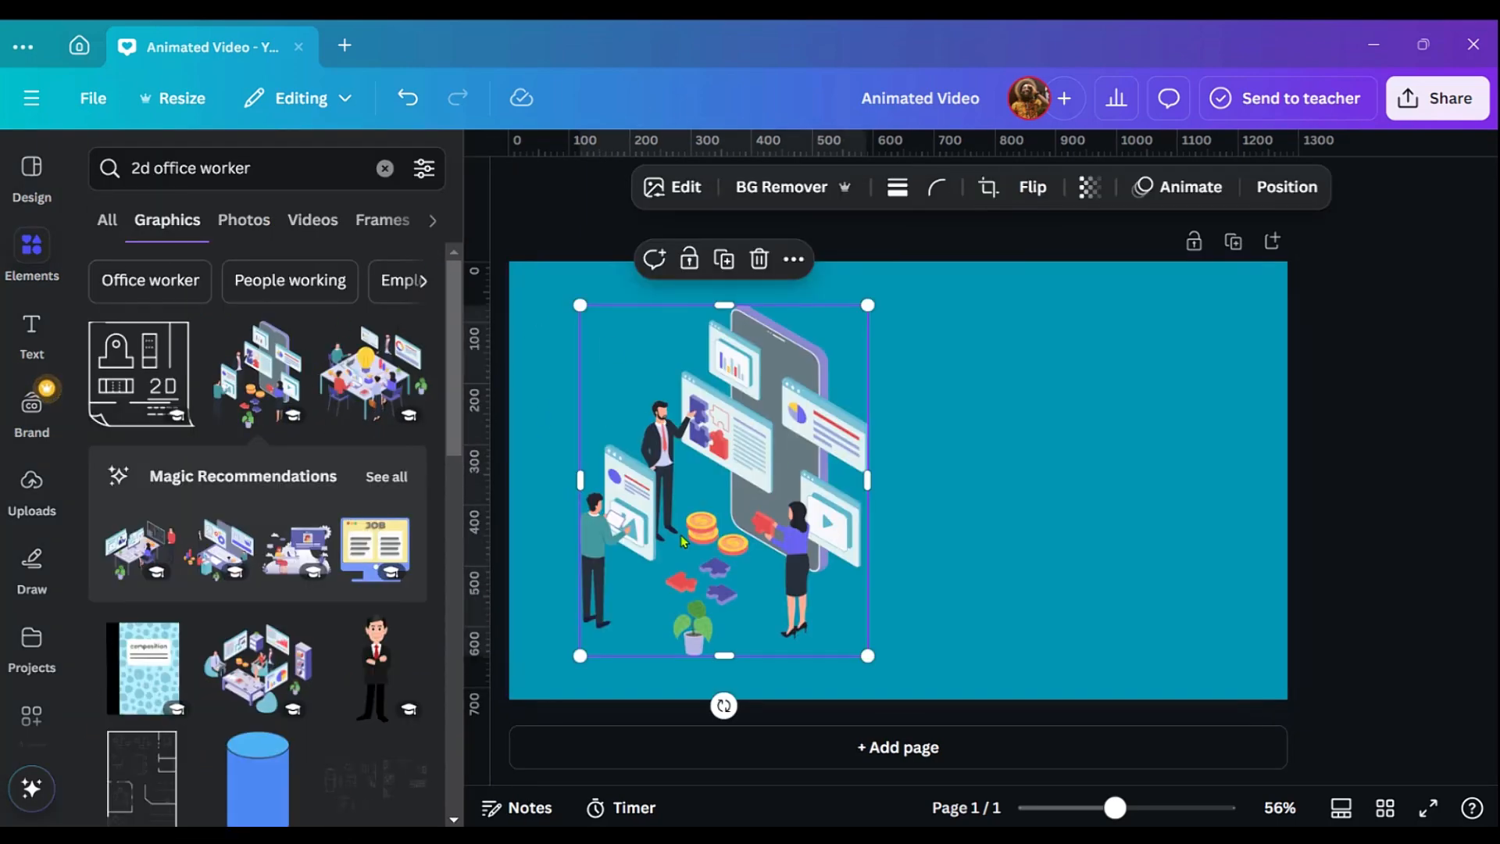
key(Escape)
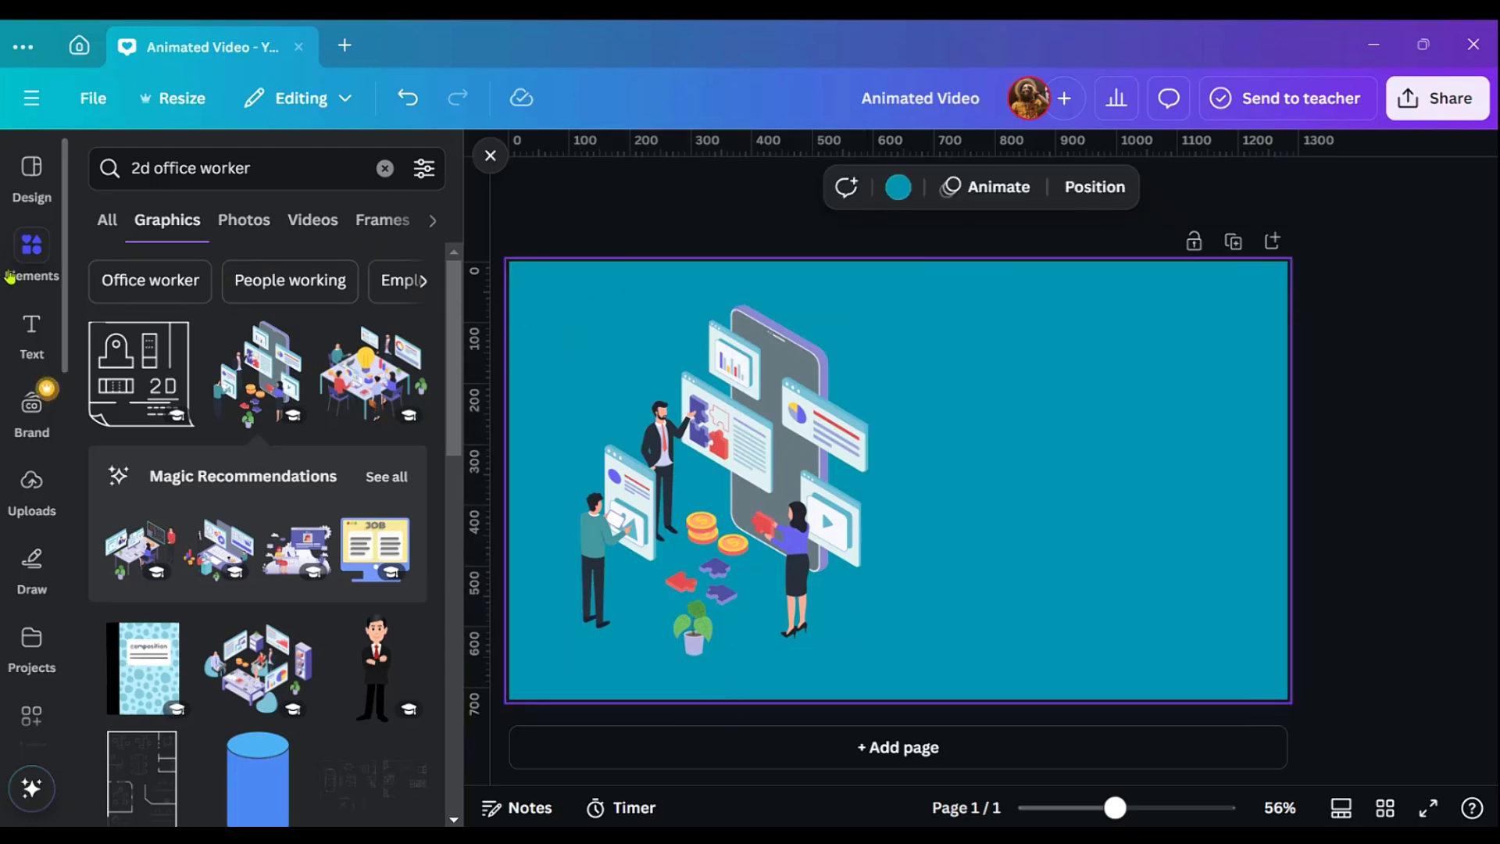
- Add the "Soft Shadow" text style to the page, narrow its box and position it to the right of the illustration
click(31, 332)
click(171, 469)
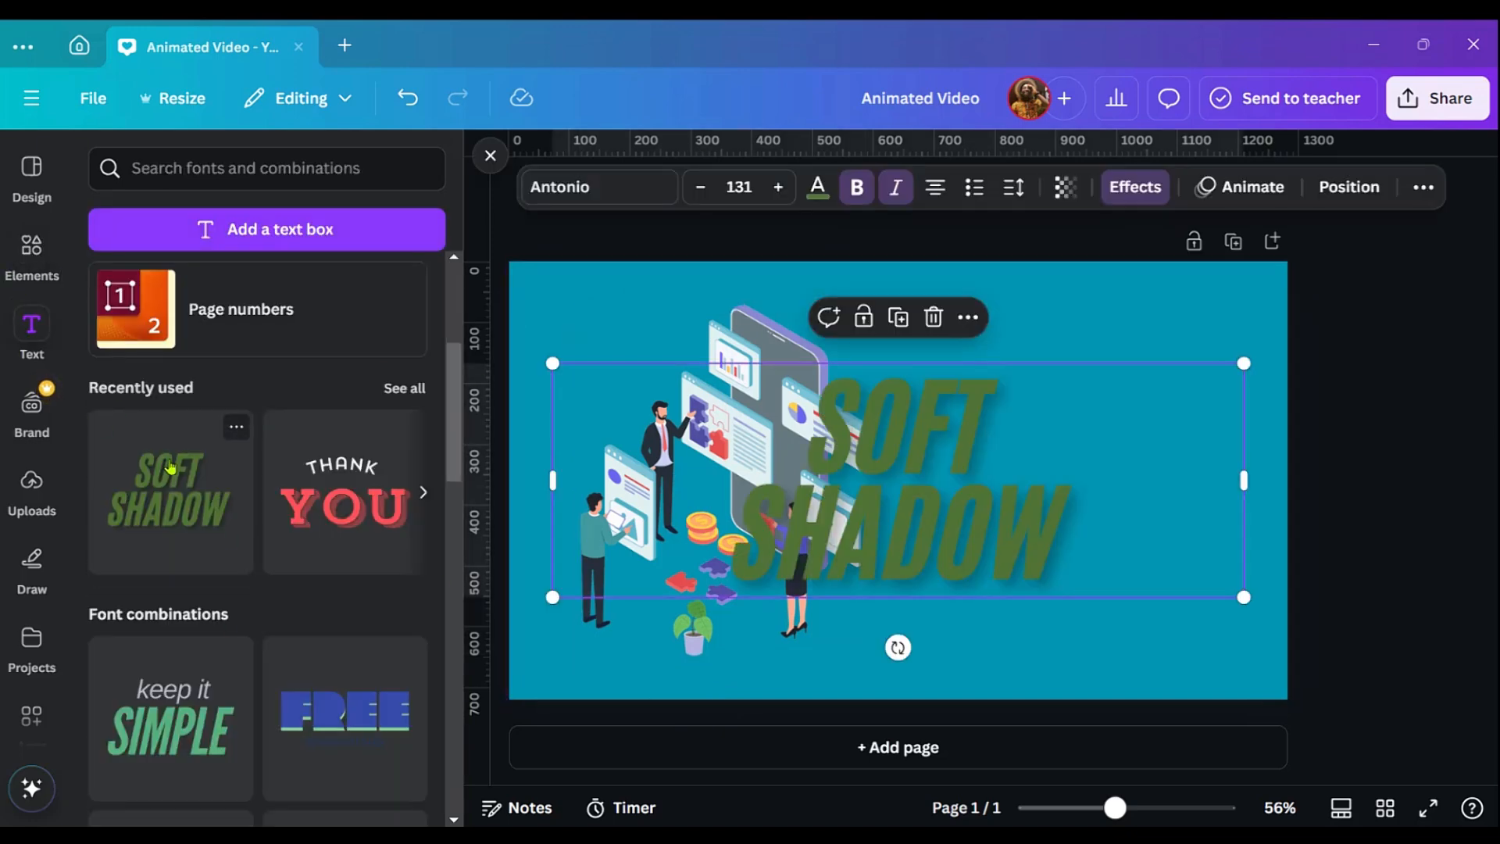
mouse_move(881, 517)
mouse_down()
mouse_move(1025, 517)
mouse_move(889, 497)
mouse_up()
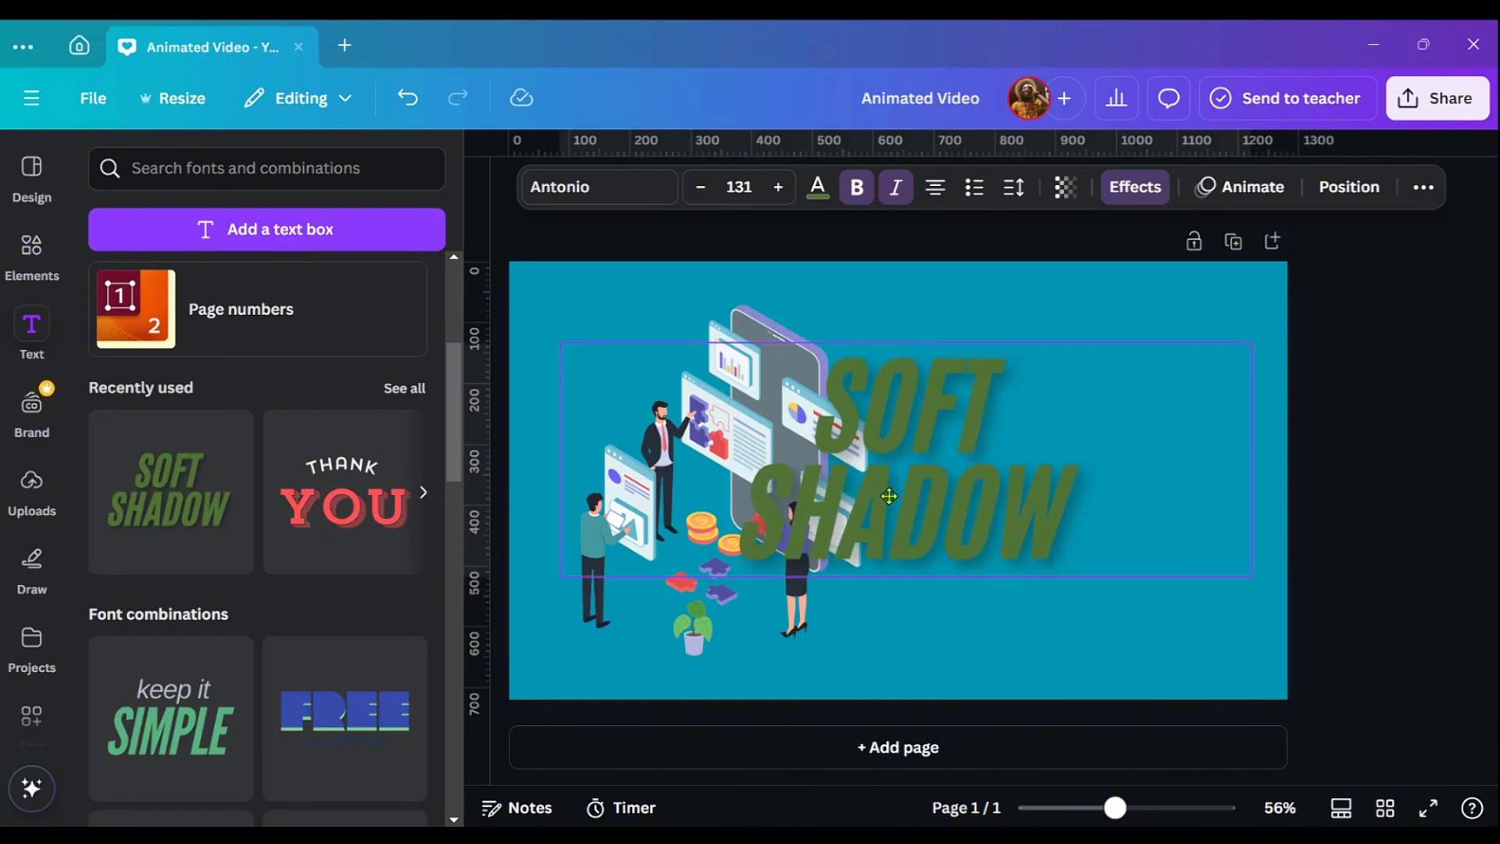
drag(1257, 460, 971, 469)
drag(832, 492, 1122, 496)
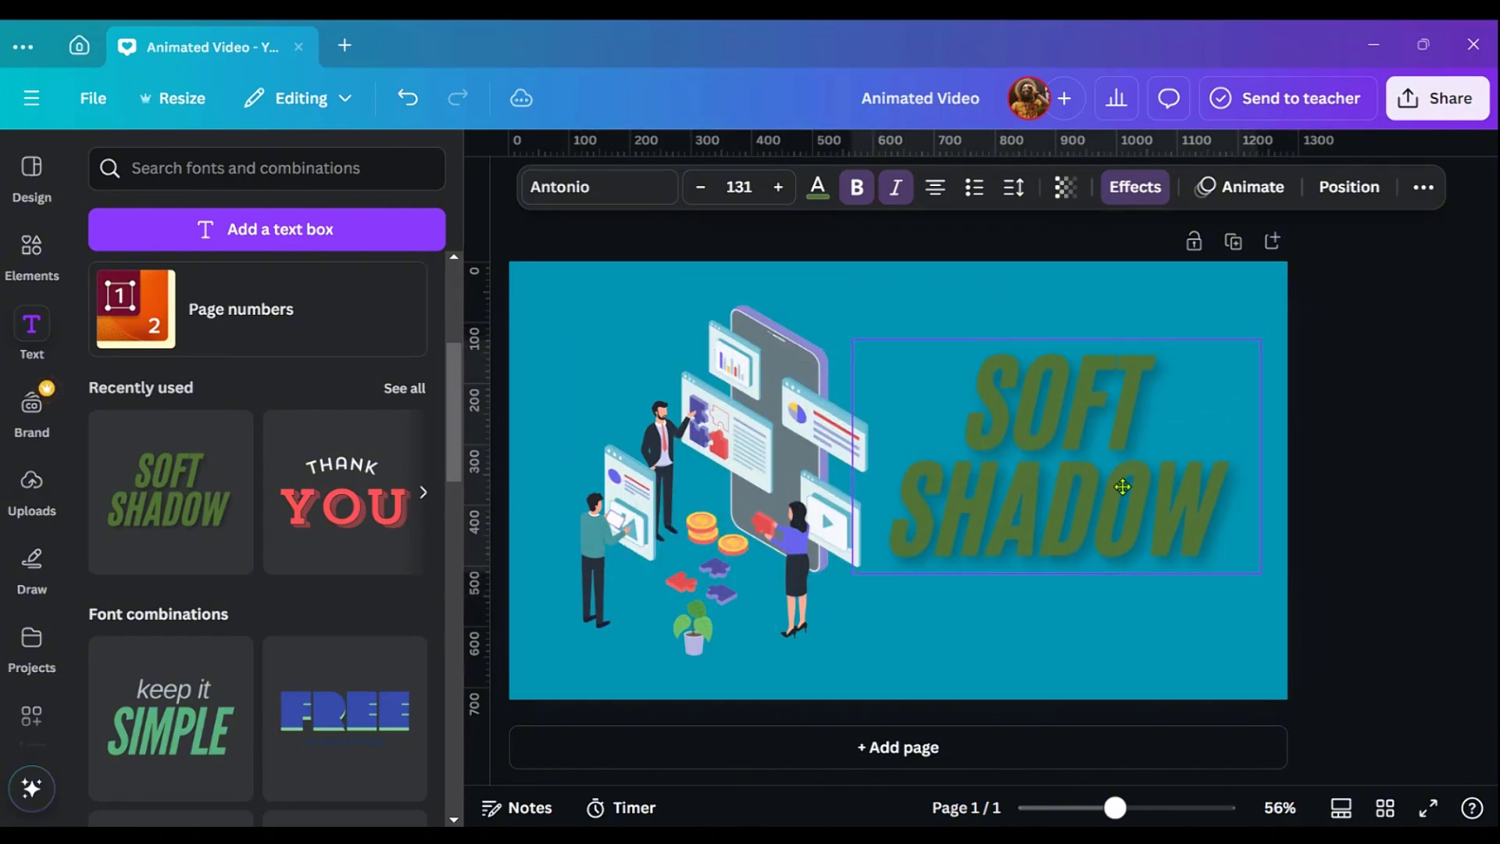
- Color the shadowed heading black and change its text to "OFFICE INTEGRATION" at size 82.2
click(818, 187)
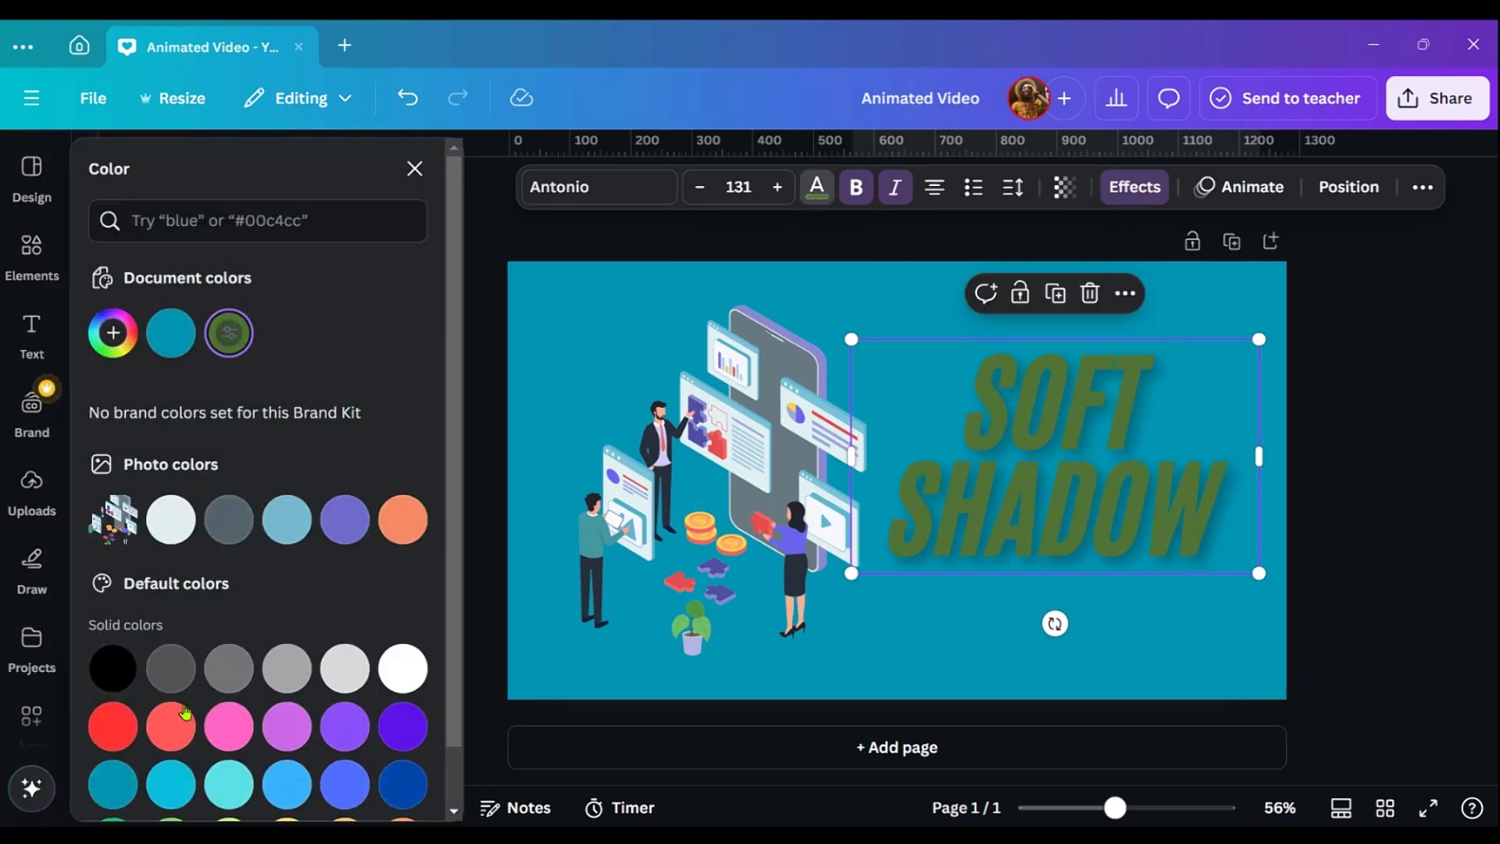
click(182, 725)
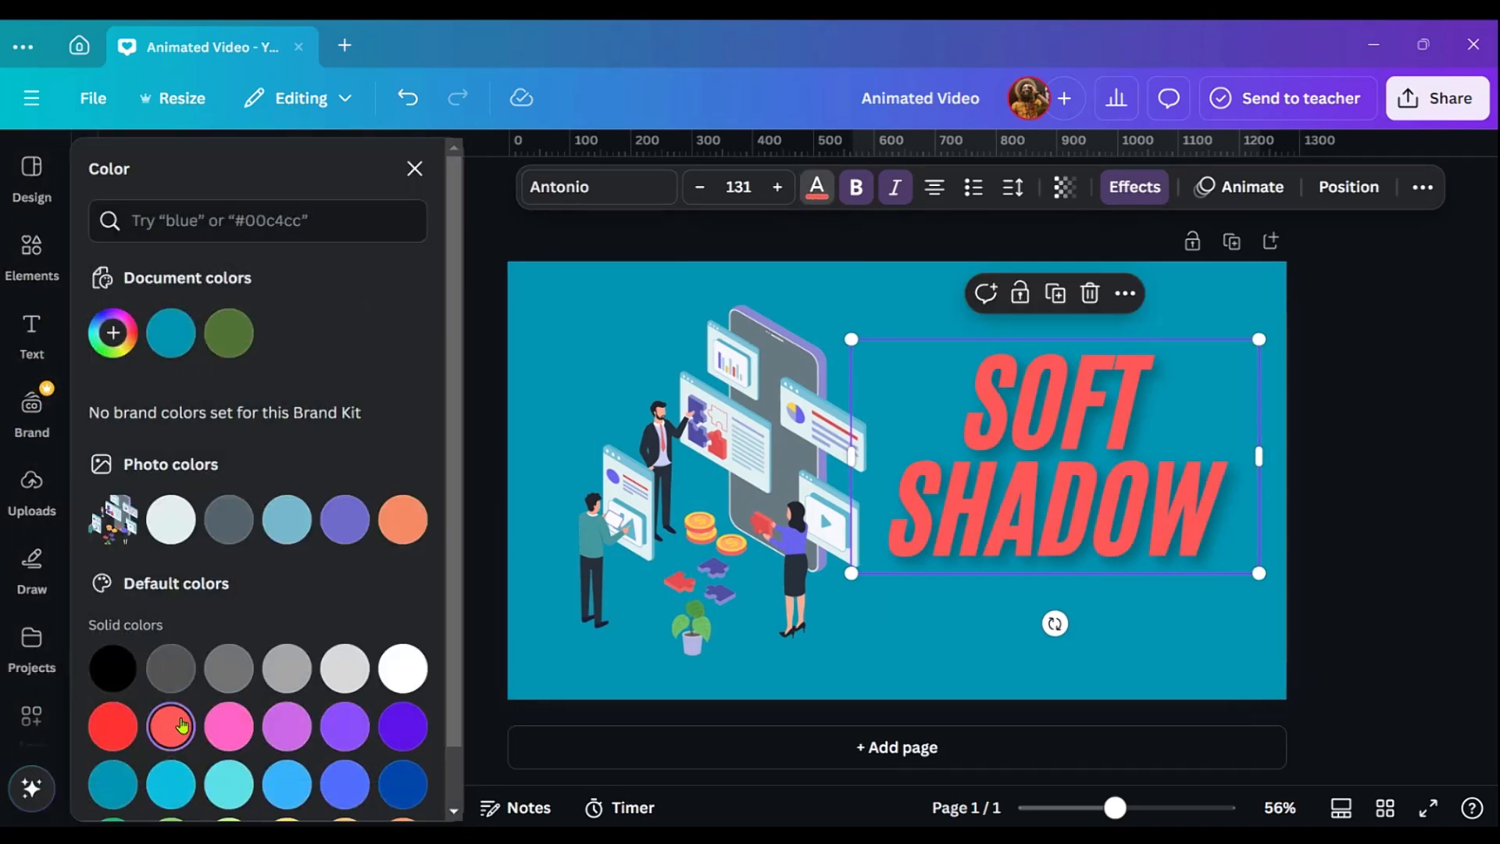
click(116, 726)
scroll(117, 656, down, 1)
click(112, 603)
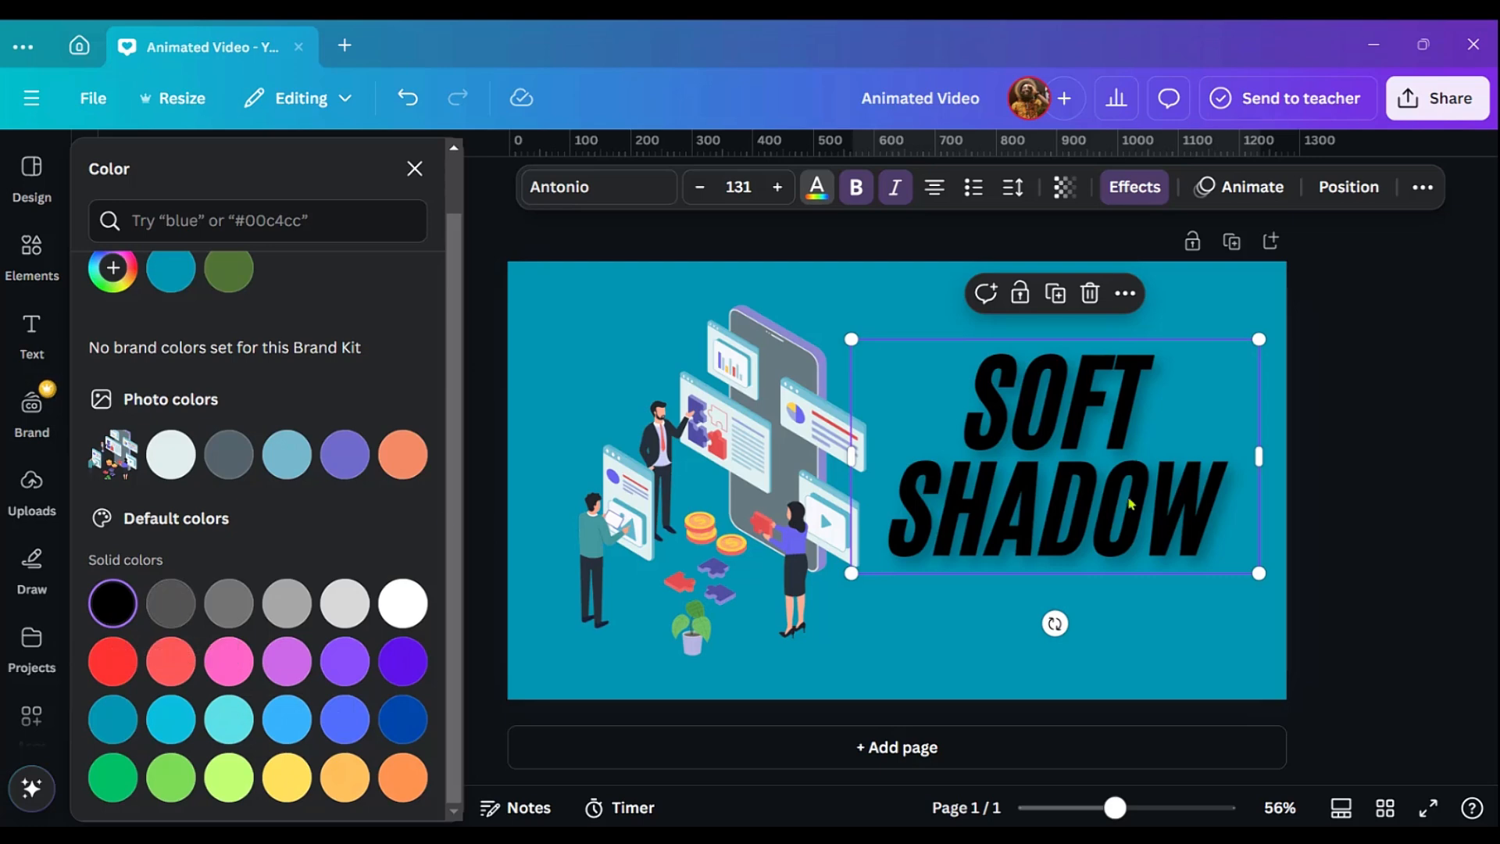
drag(1118, 521, 1133, 525)
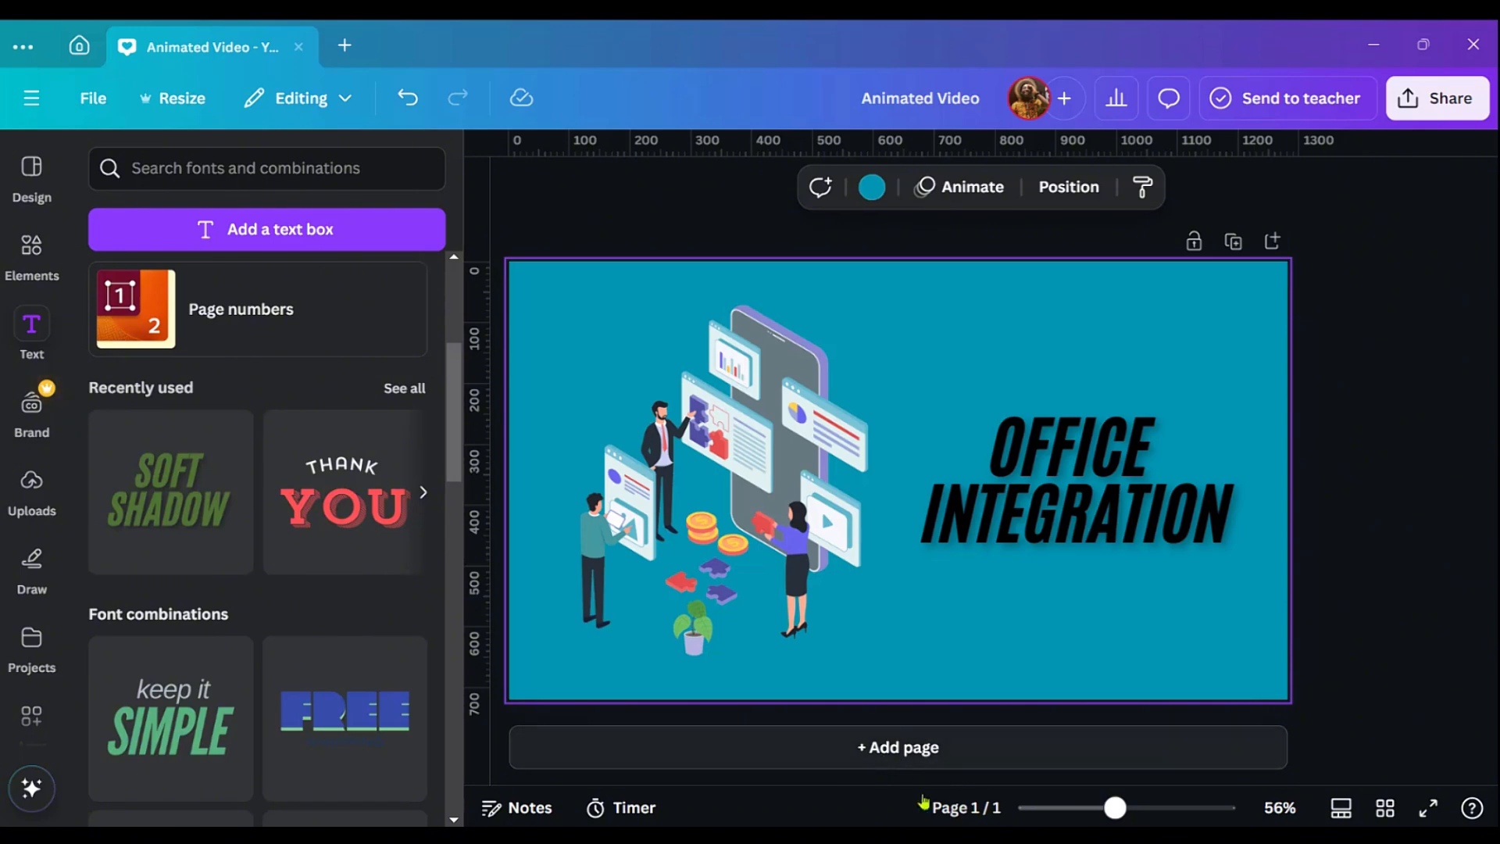
- Add a second page and search the graphics library for "workflow"
click(899, 747)
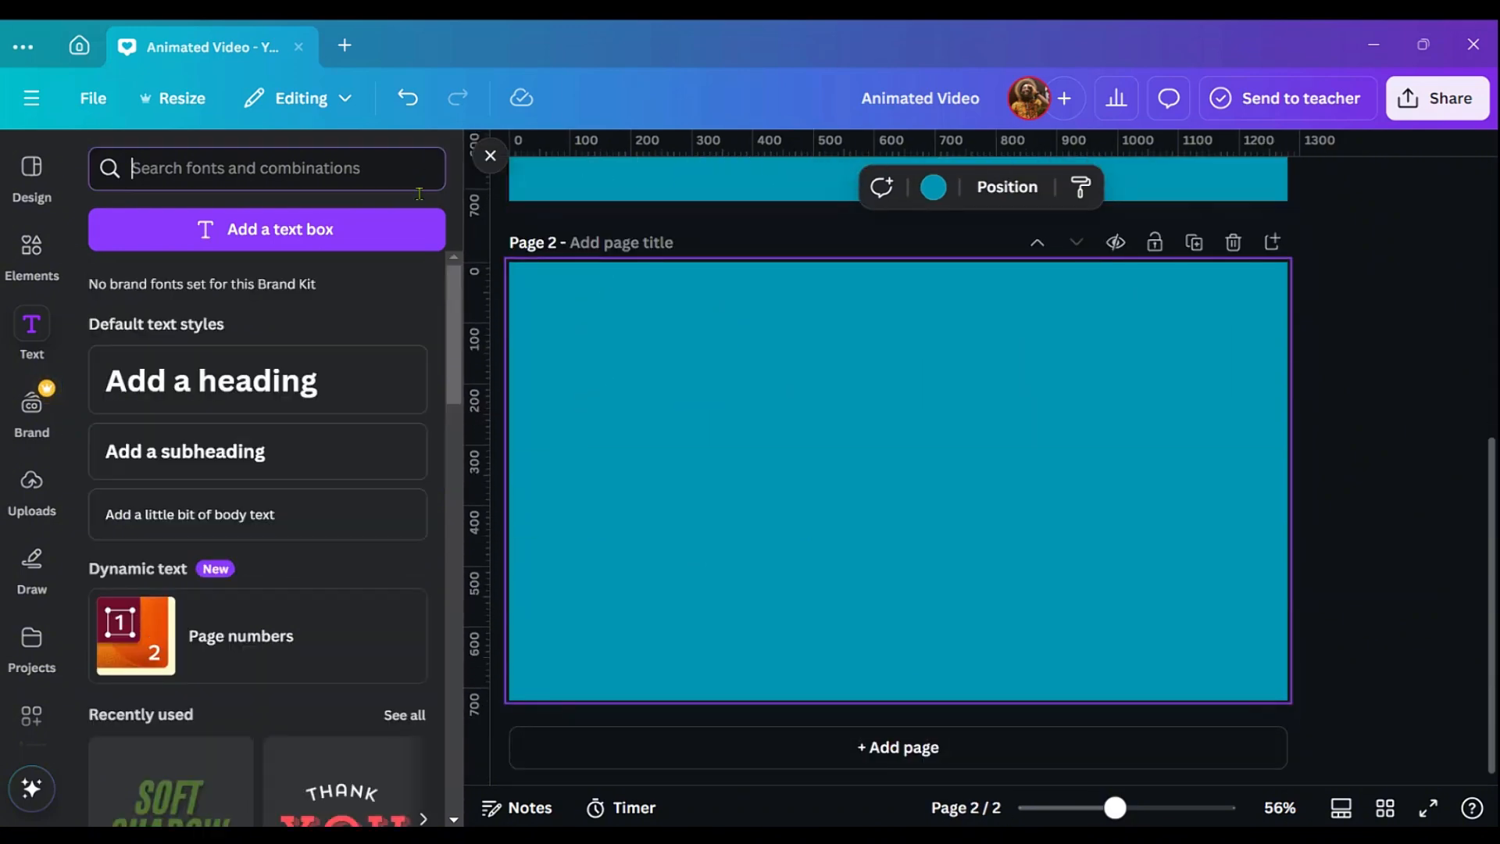
click(37, 267)
click(279, 178)
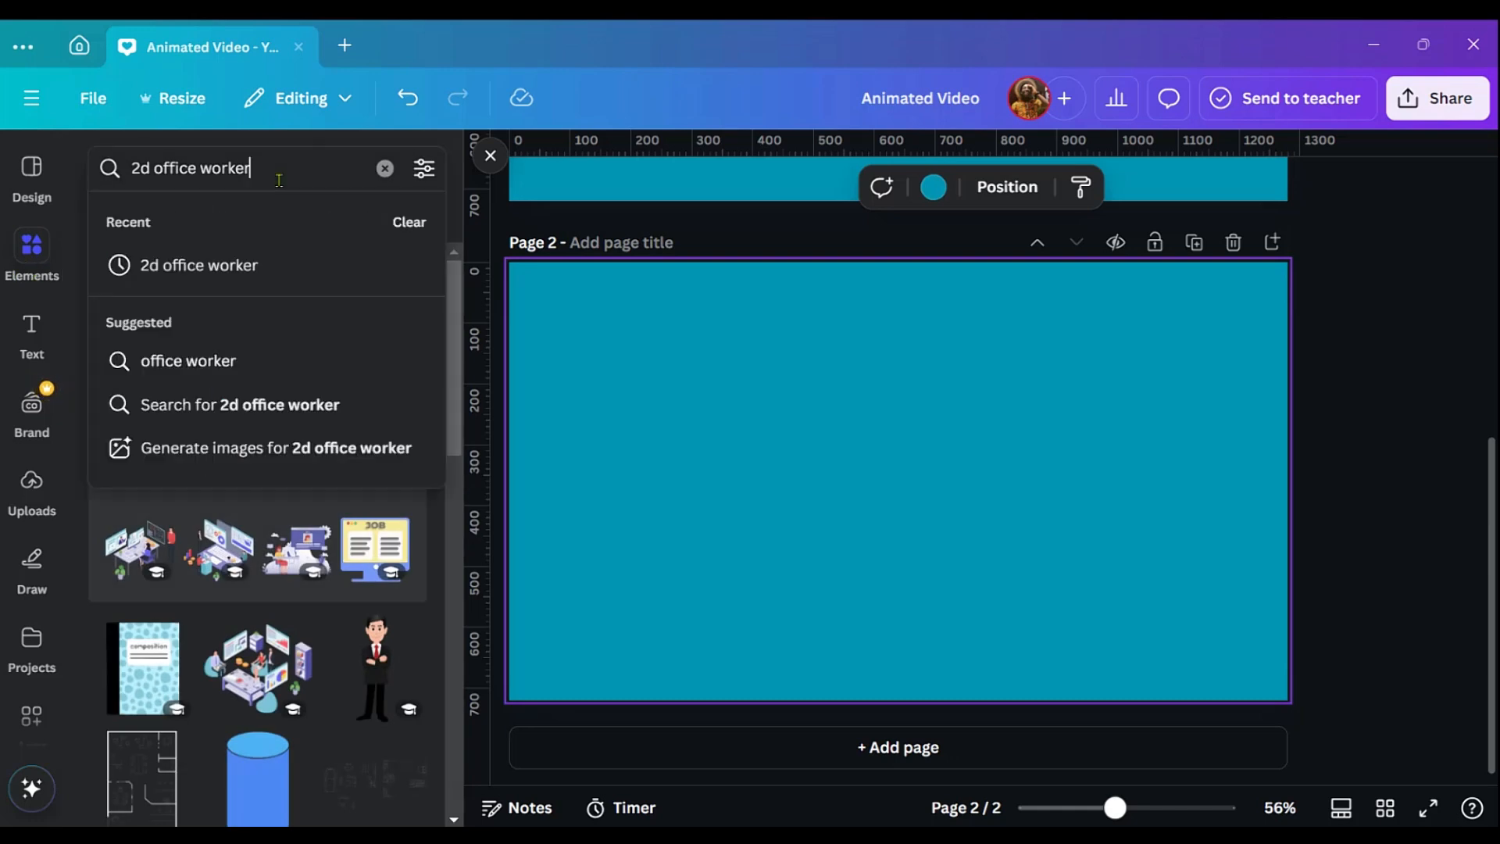
key(ctrl+a)
text(workflow)
key(Return)
- Place the graphic of a man at a laptop beneath four numbered boxes on page 2, enlarged on the left half
scroll(228, 488, down, 5)
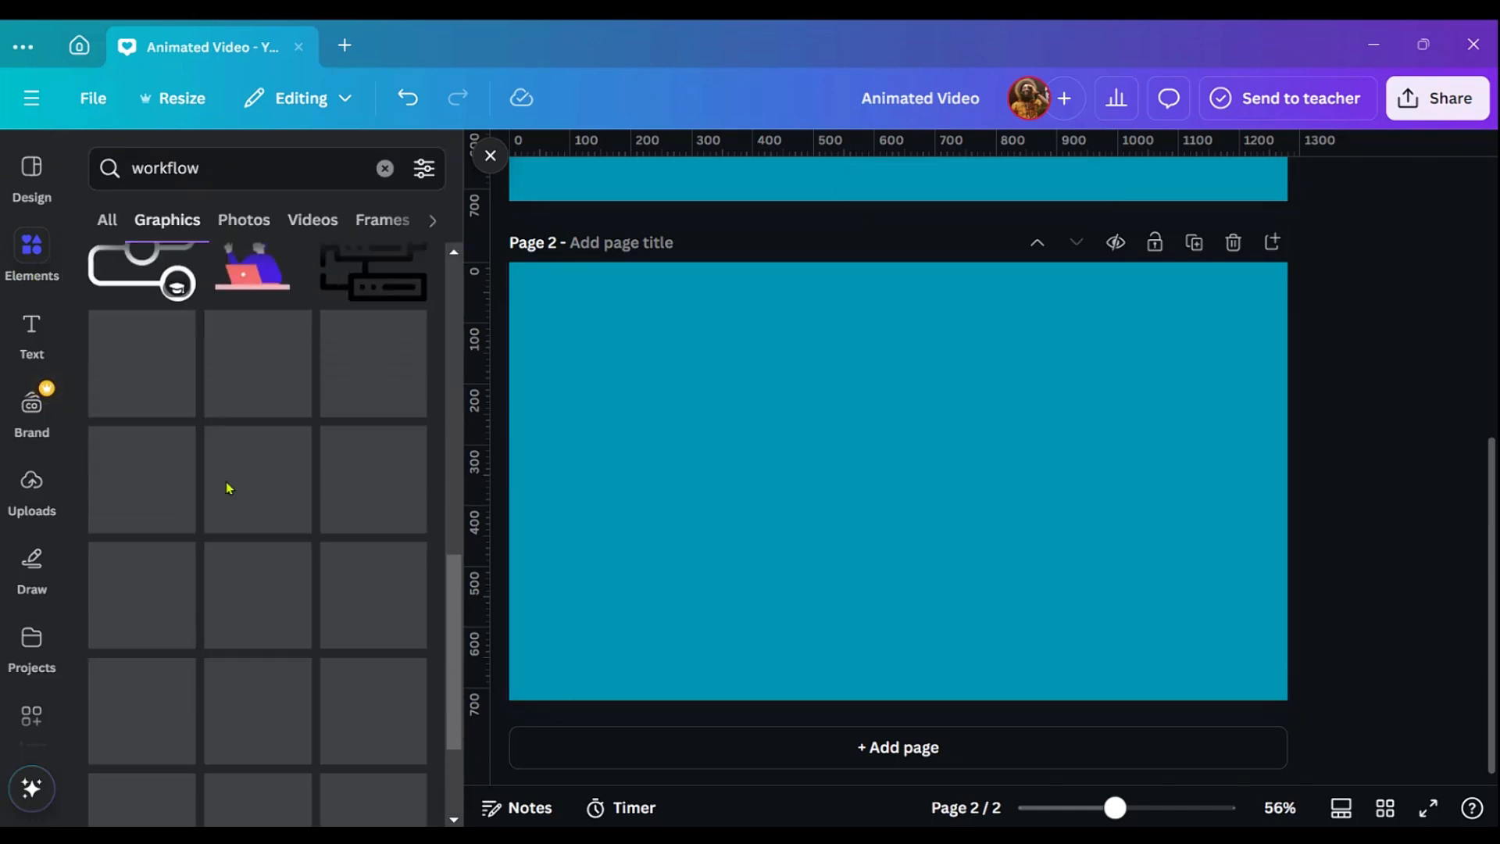
scroll(228, 488, up, 3)
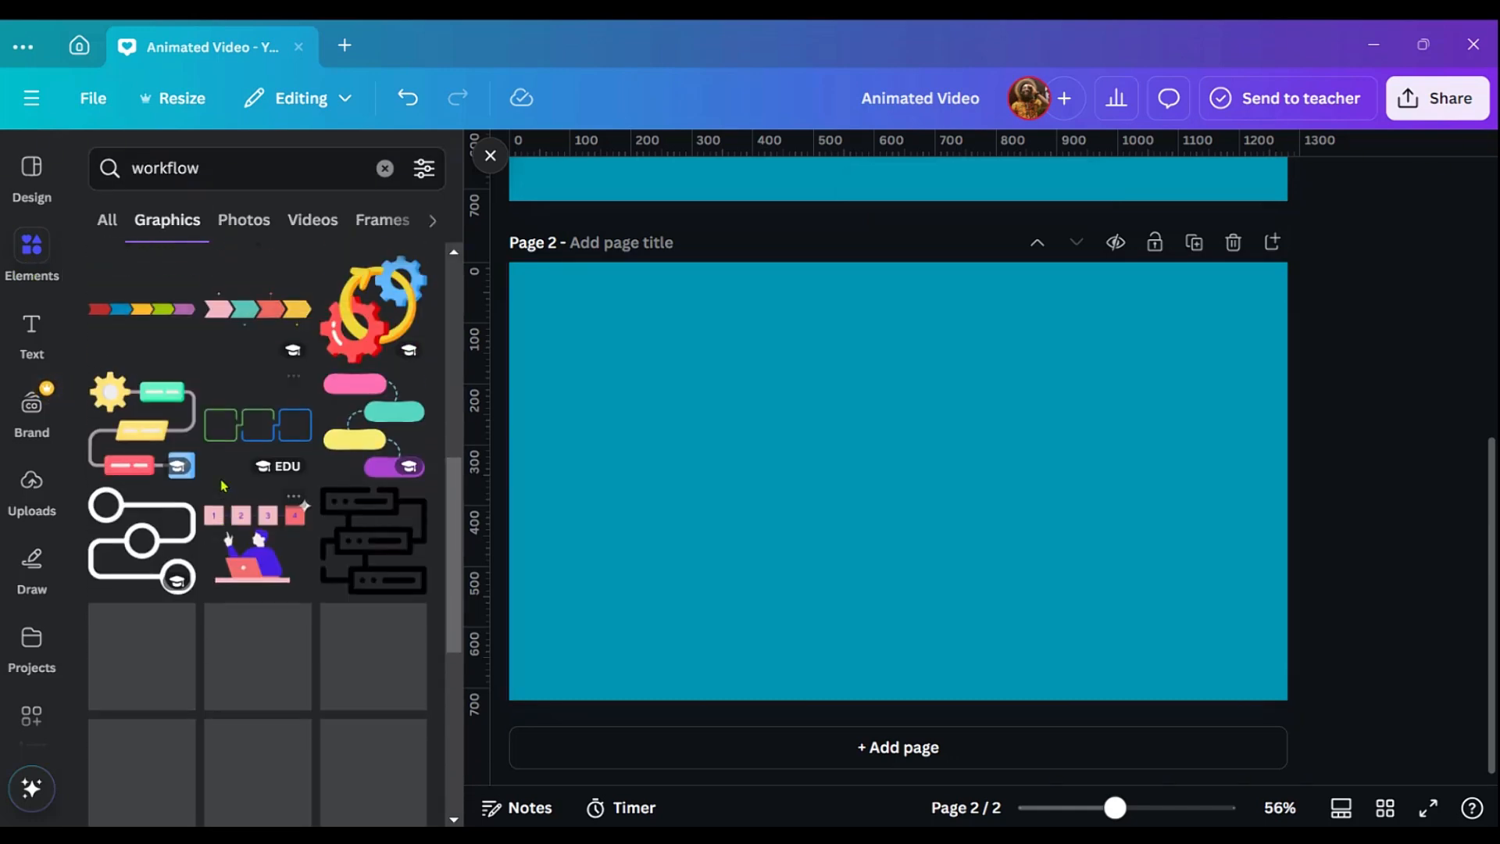
click(254, 557)
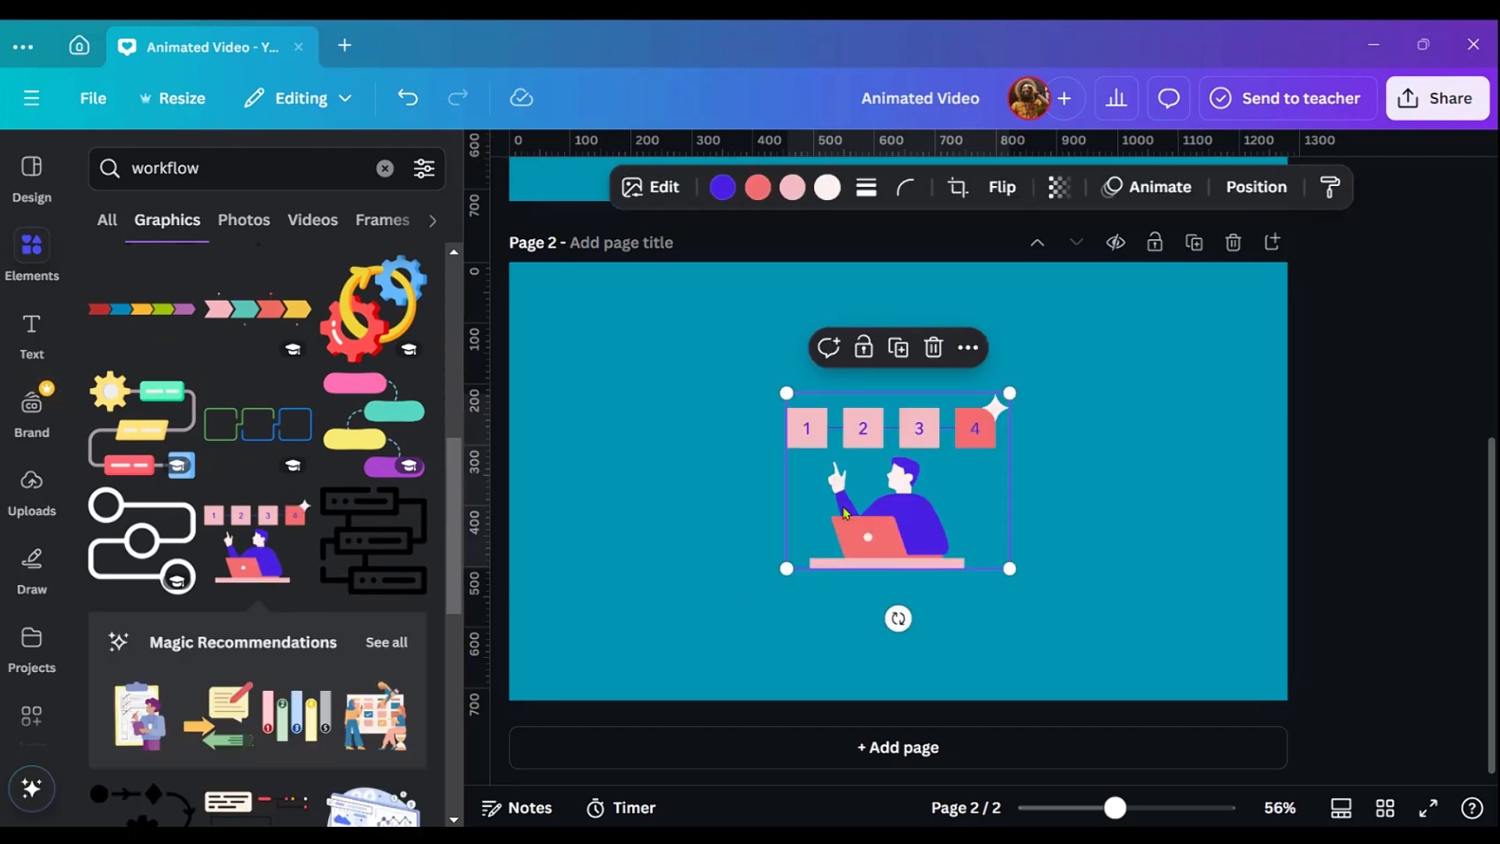
drag(988, 551, 855, 594)
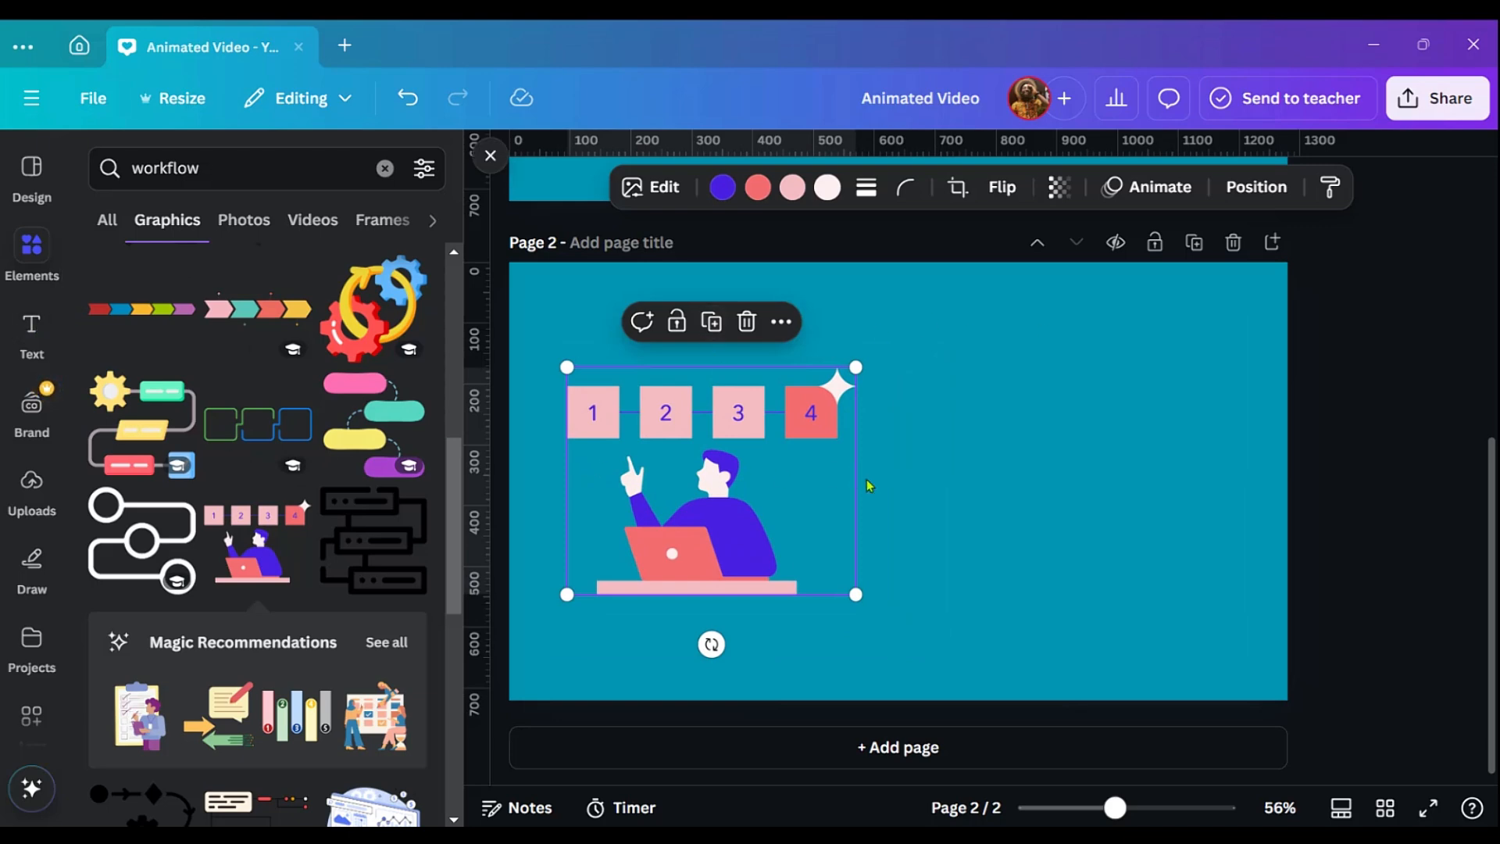
click(1133, 516)
- Copy the "OFFICE INTEGRATION" heading from page 1 onto page 2
scroll(1137, 510, up, 5)
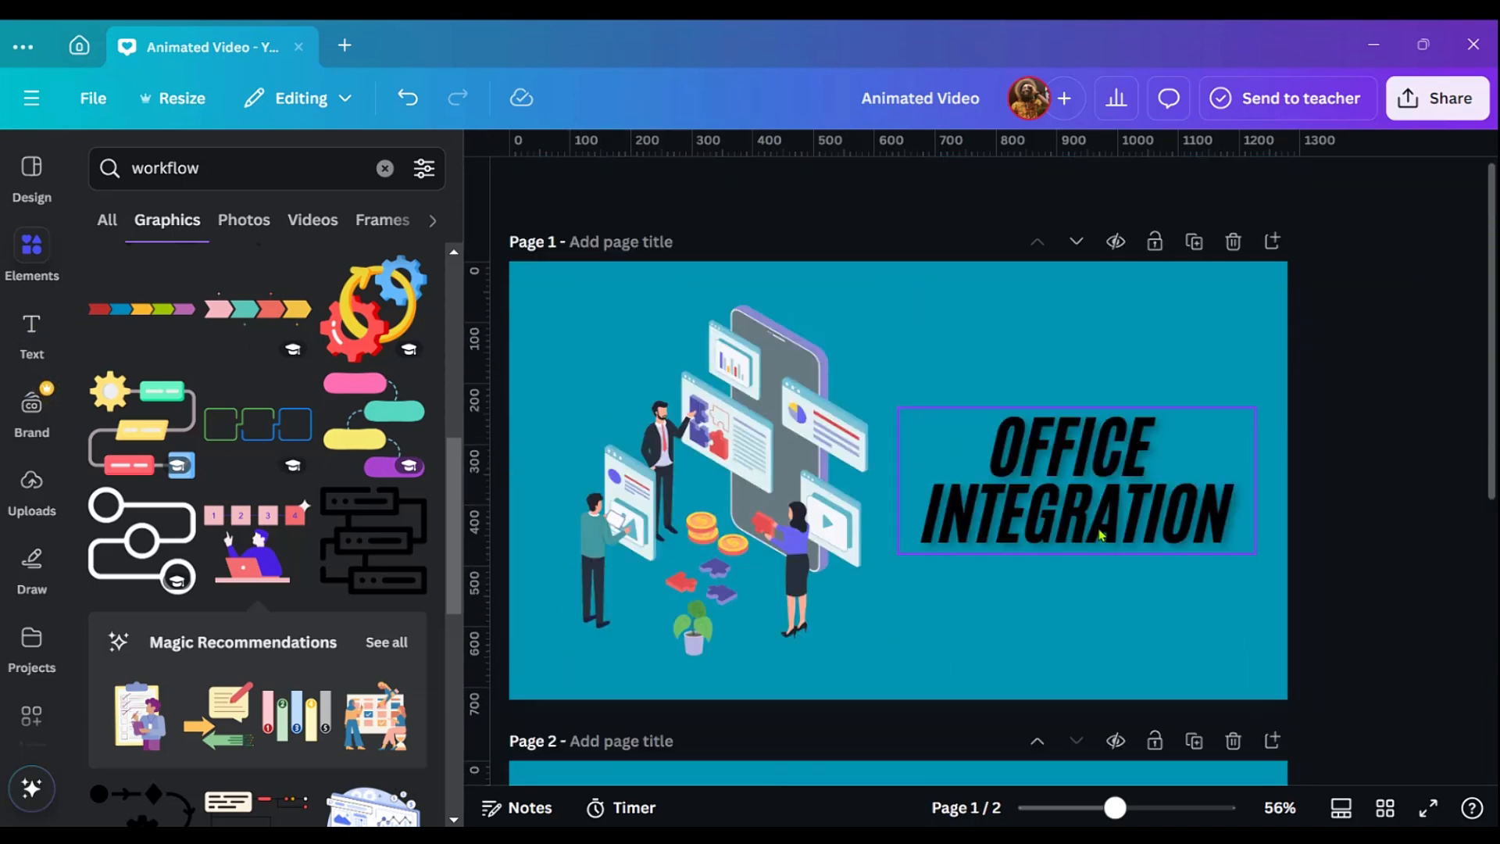
click(1059, 529)
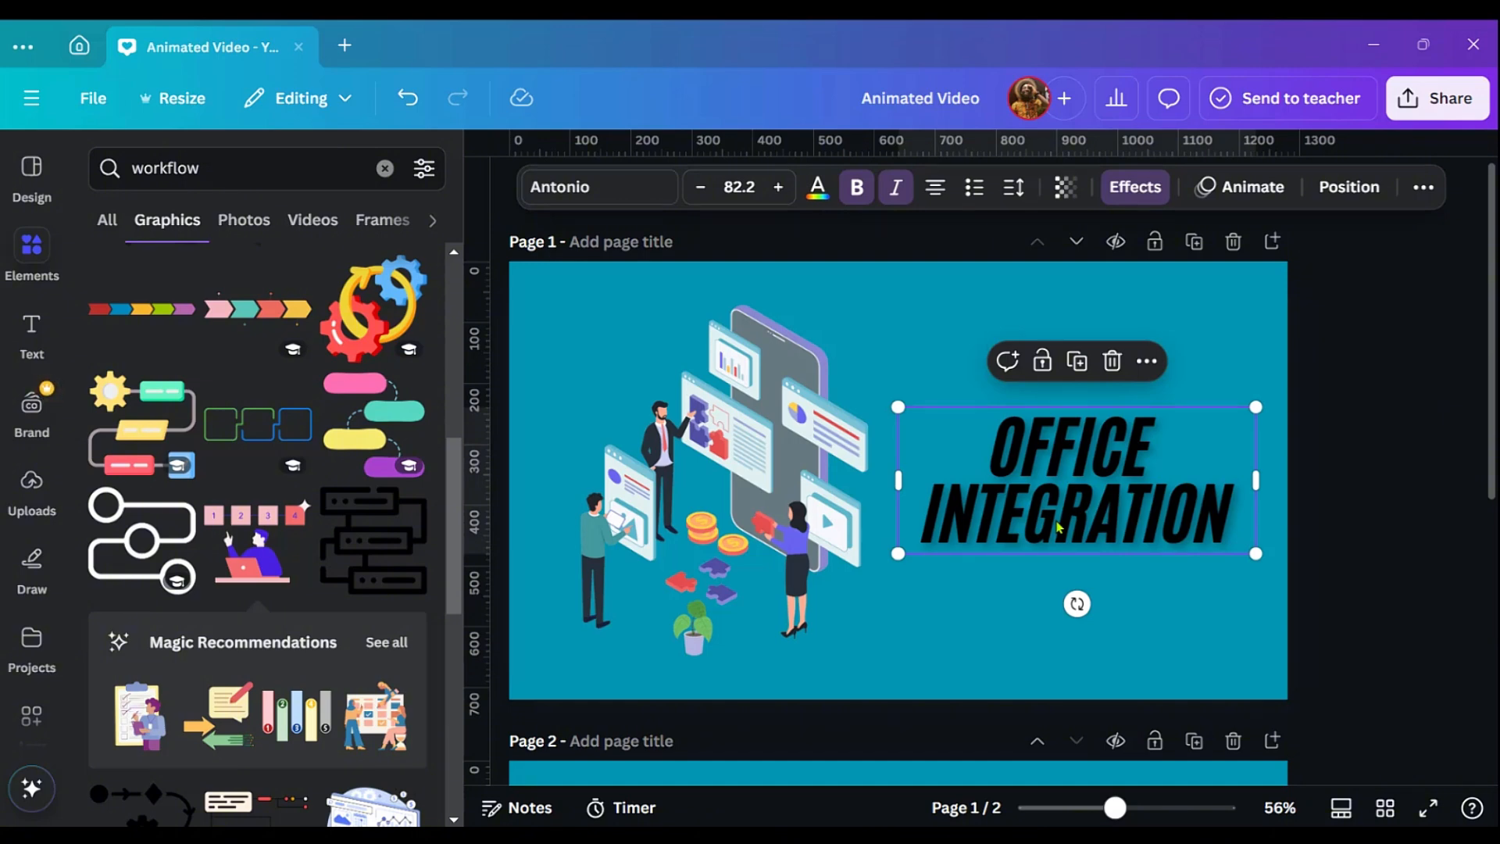
scroll(1058, 528, down, 5)
click(956, 438)
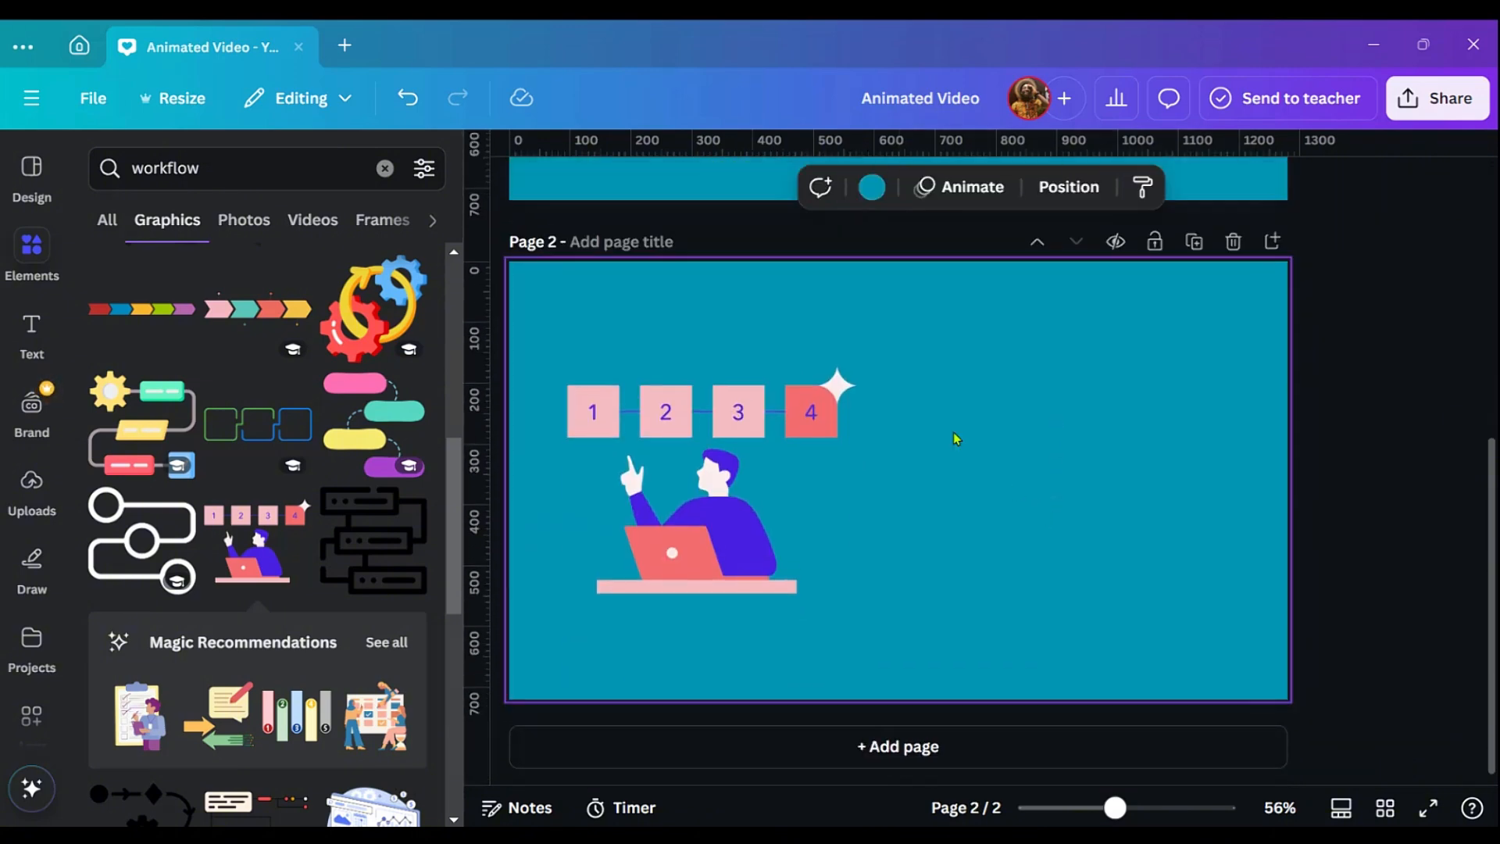
key(ctrl+v)
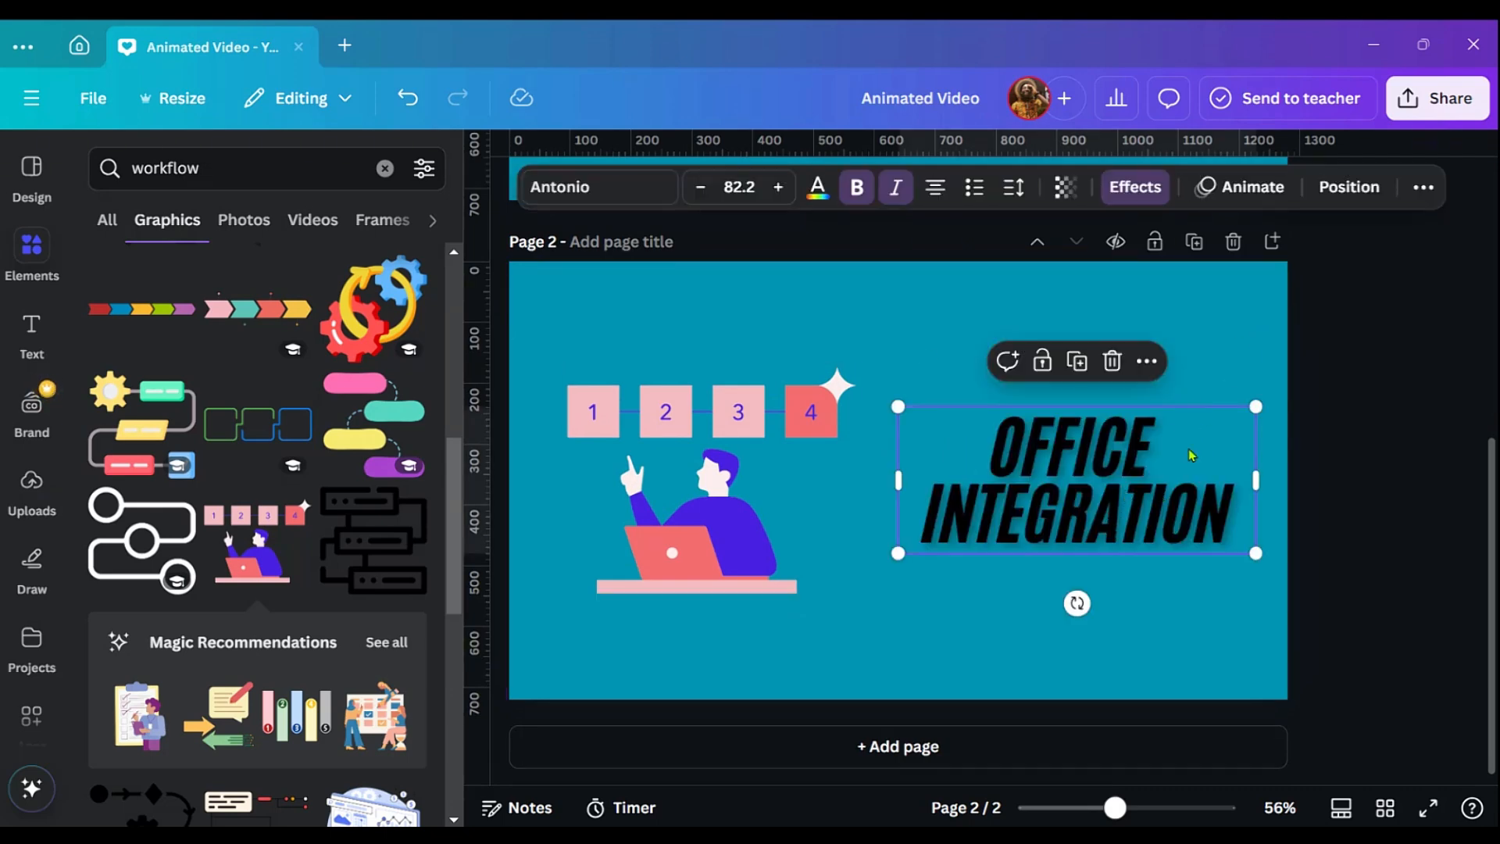
- Change the heading on page 2 to "OFFICE WORKFLOW"
scroll(1180, 442, up, 5)
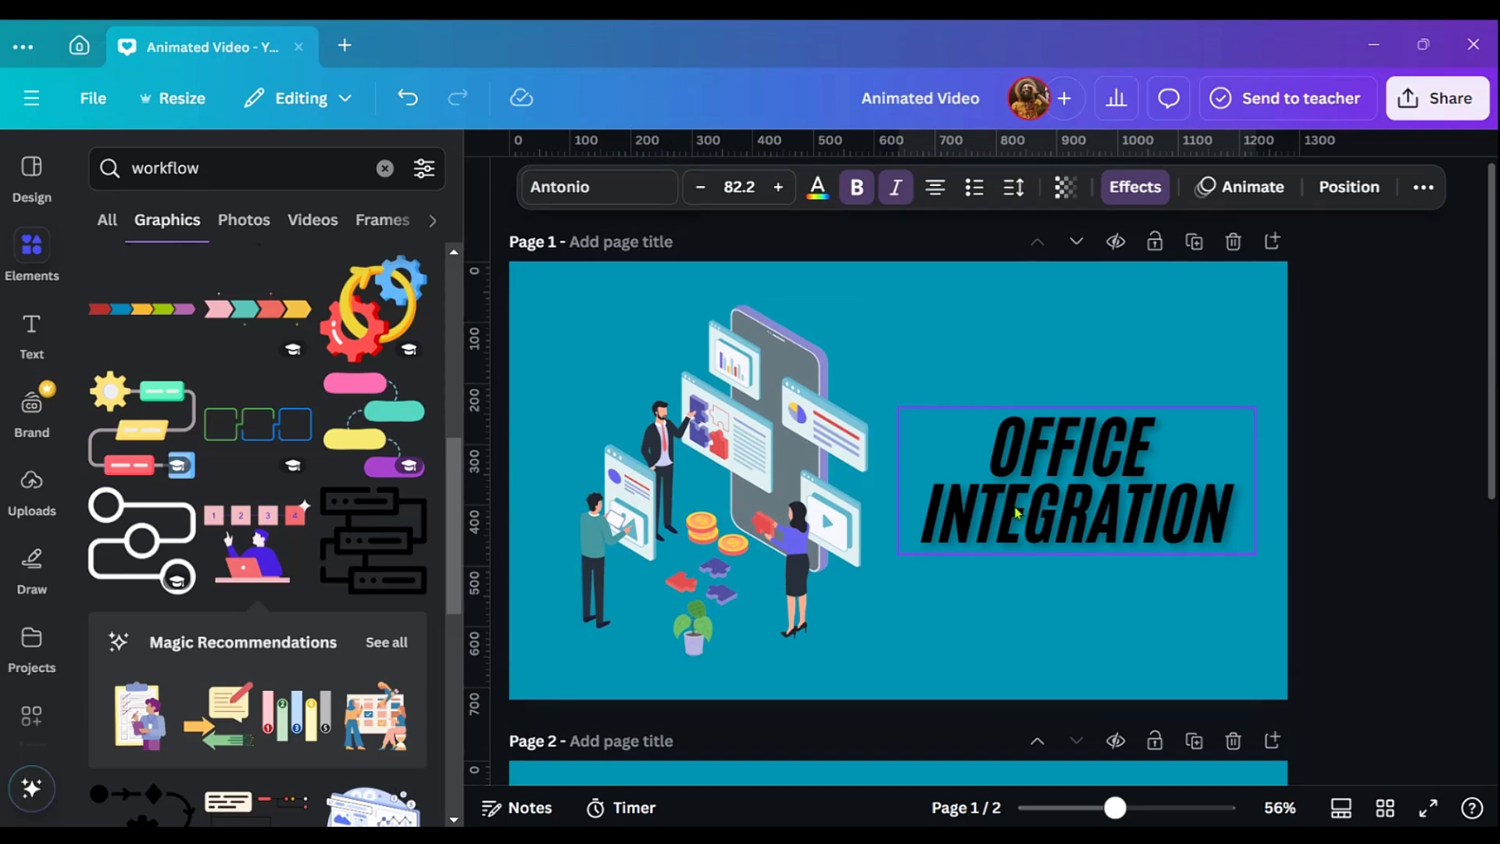
scroll(1017, 513, down, 5)
double_click(1125, 533)
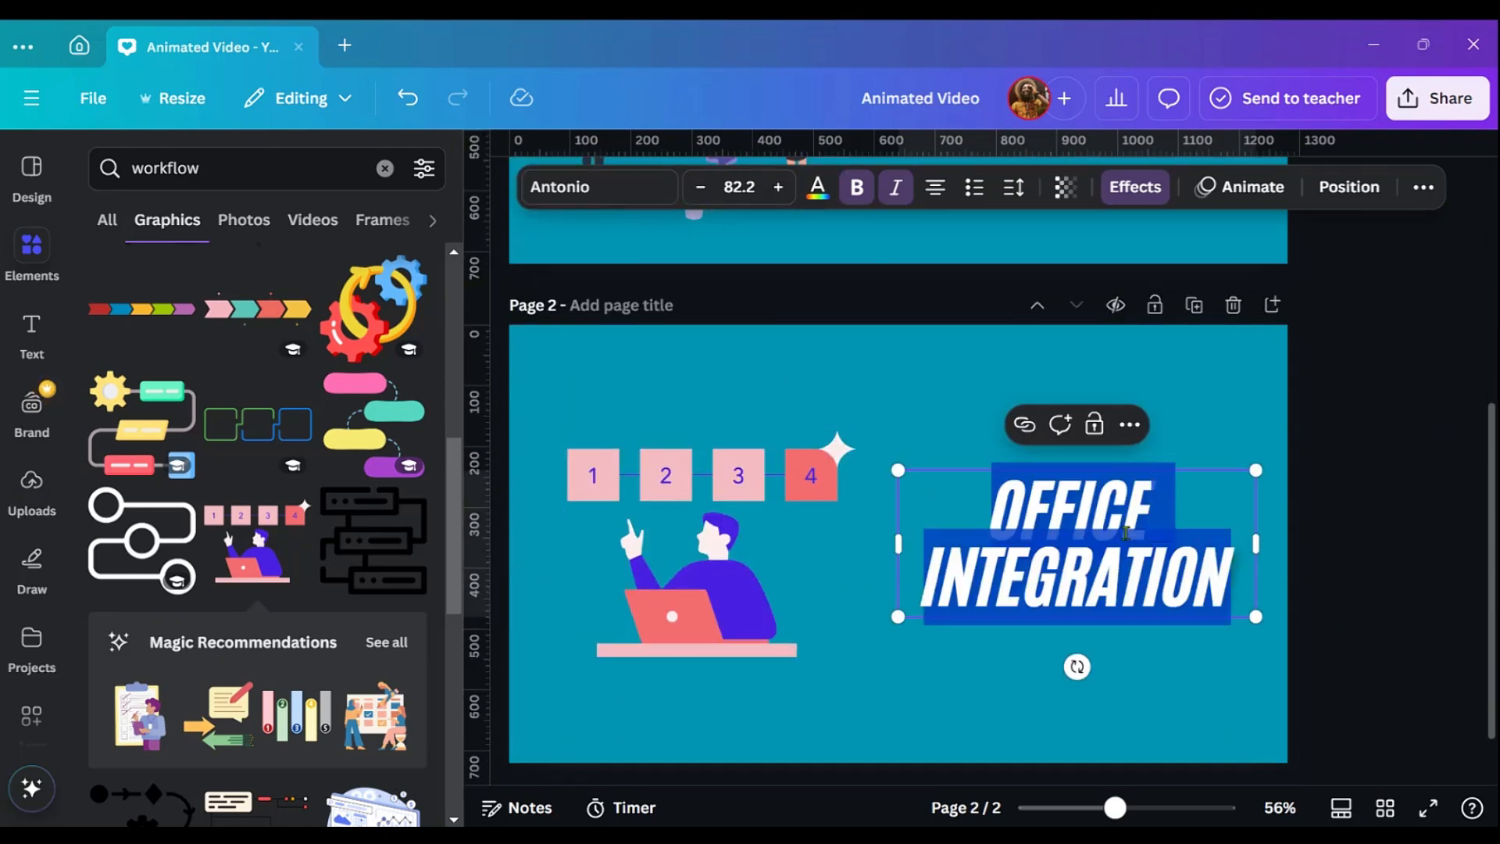
key(Right)
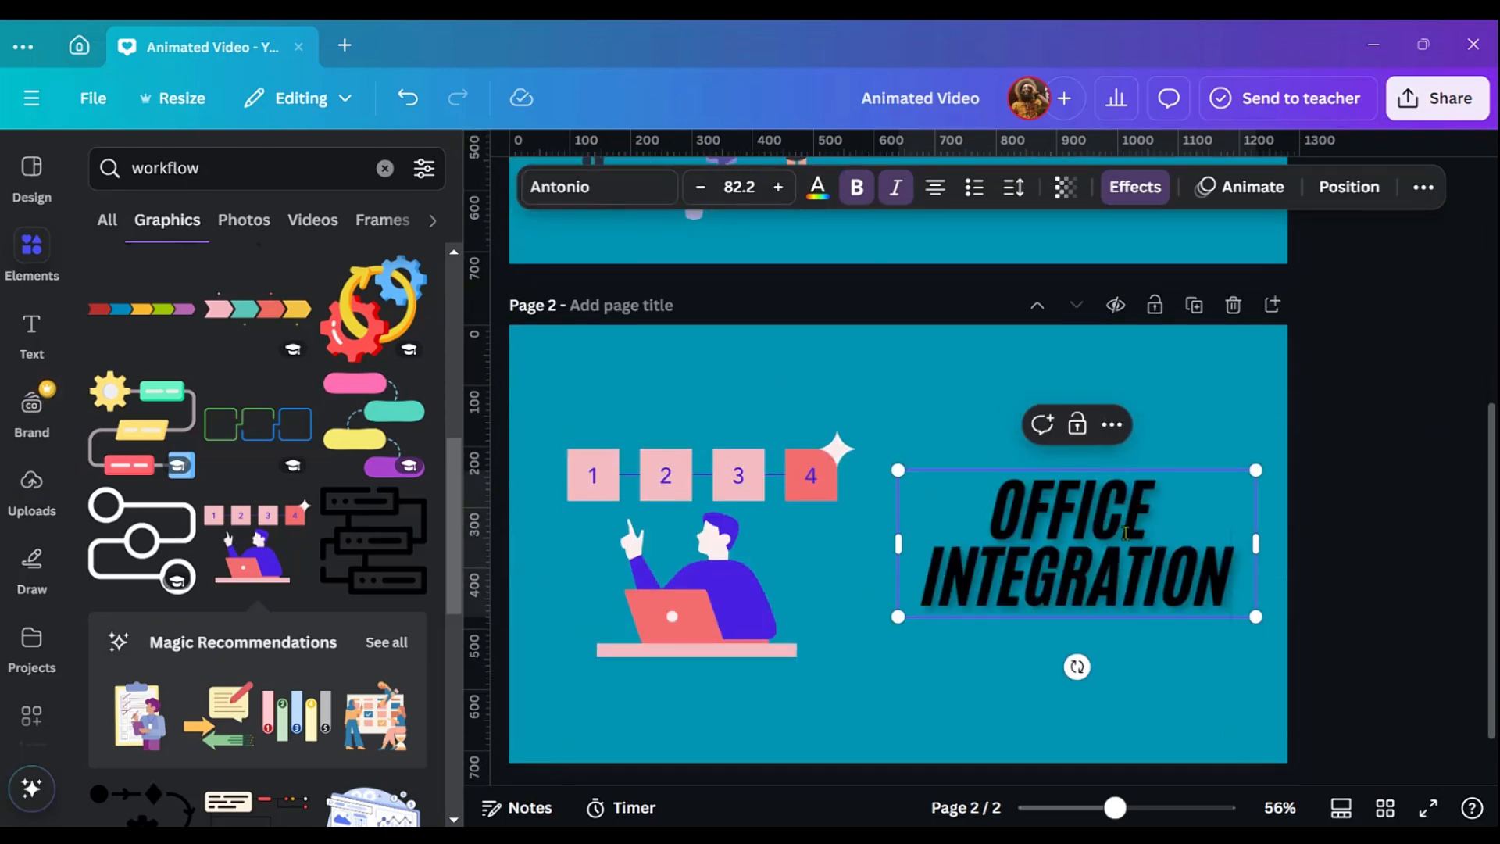
key(BackSpace)
key(BackSpace)
key(BackSpace)
key(BackSpace)
key(BackSpace)
key(BackSpace)
key(BackSpace)
key(BackSpace)
key(BackSpace)
key(BackSpace)
key(BackSpace)
text(WORKFLOW)
click(1186, 465)
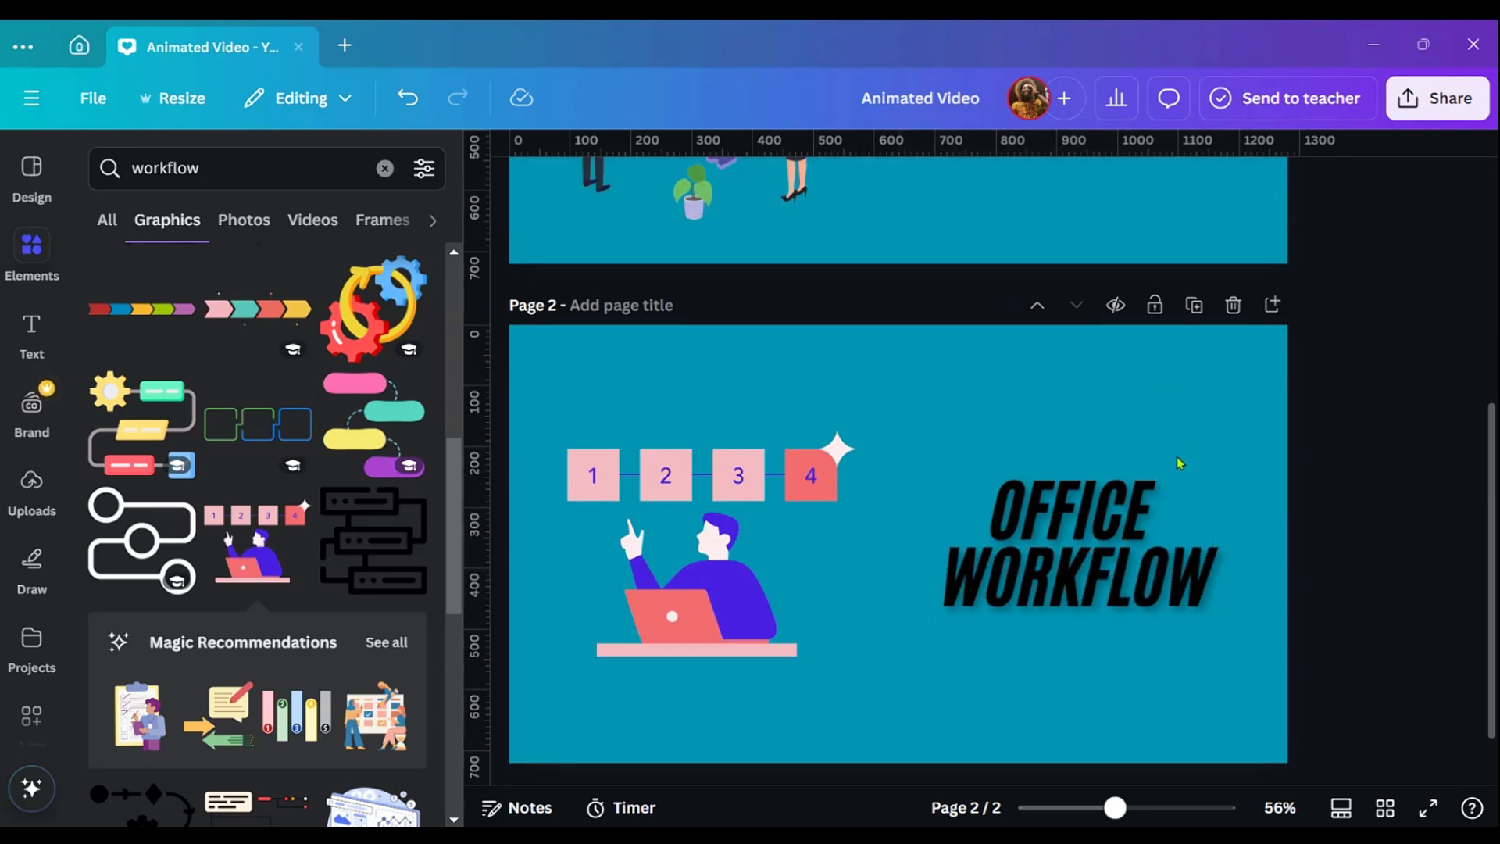
- Apply the Sketch animation to the office illustration on page 1
scroll(1180, 463, up, 5)
scroll(1061, 452, down, 5)
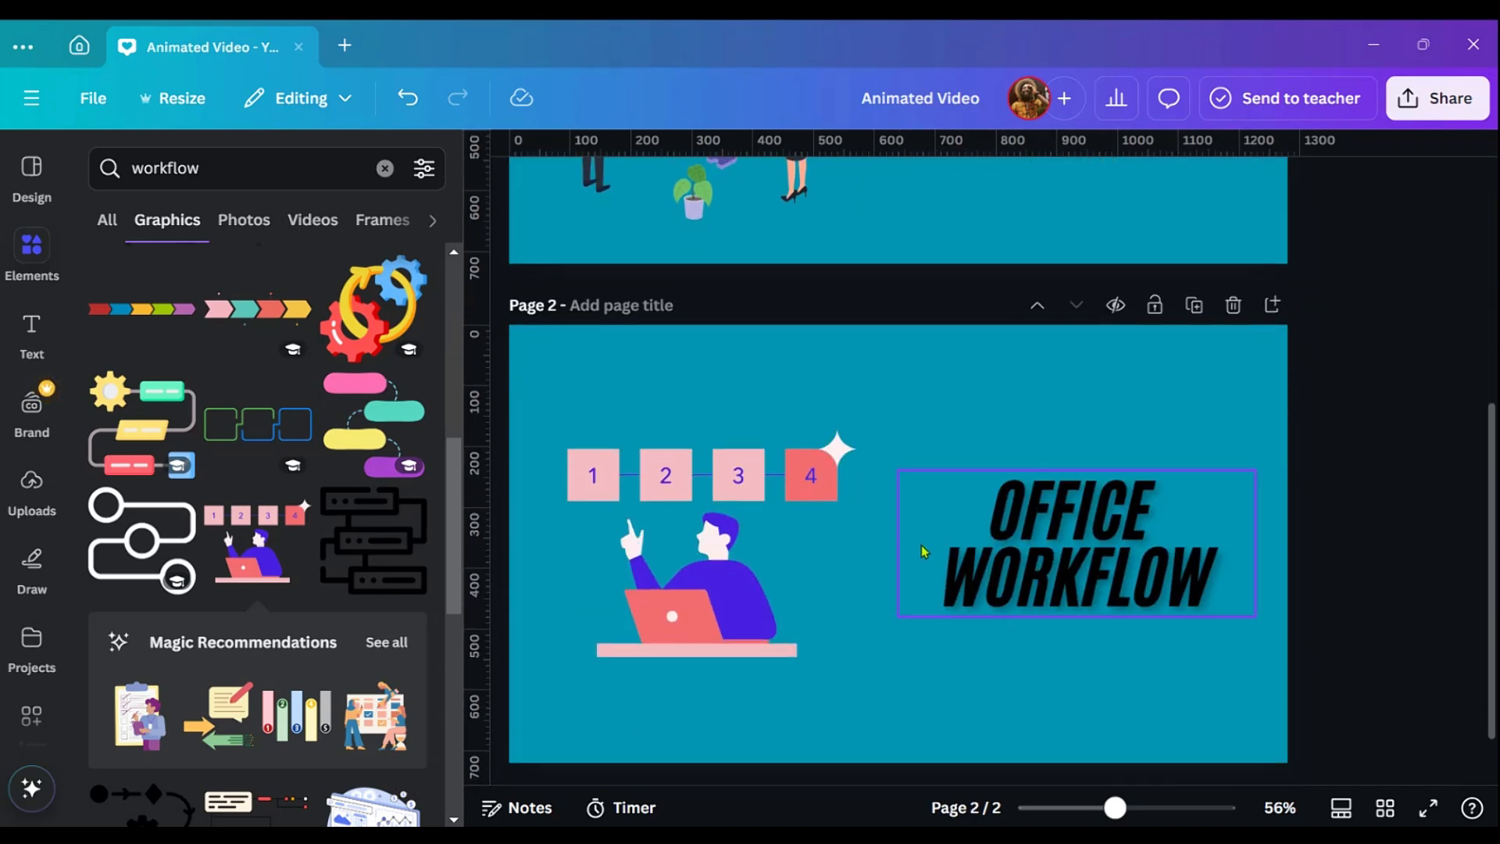
scroll(925, 551, up, 5)
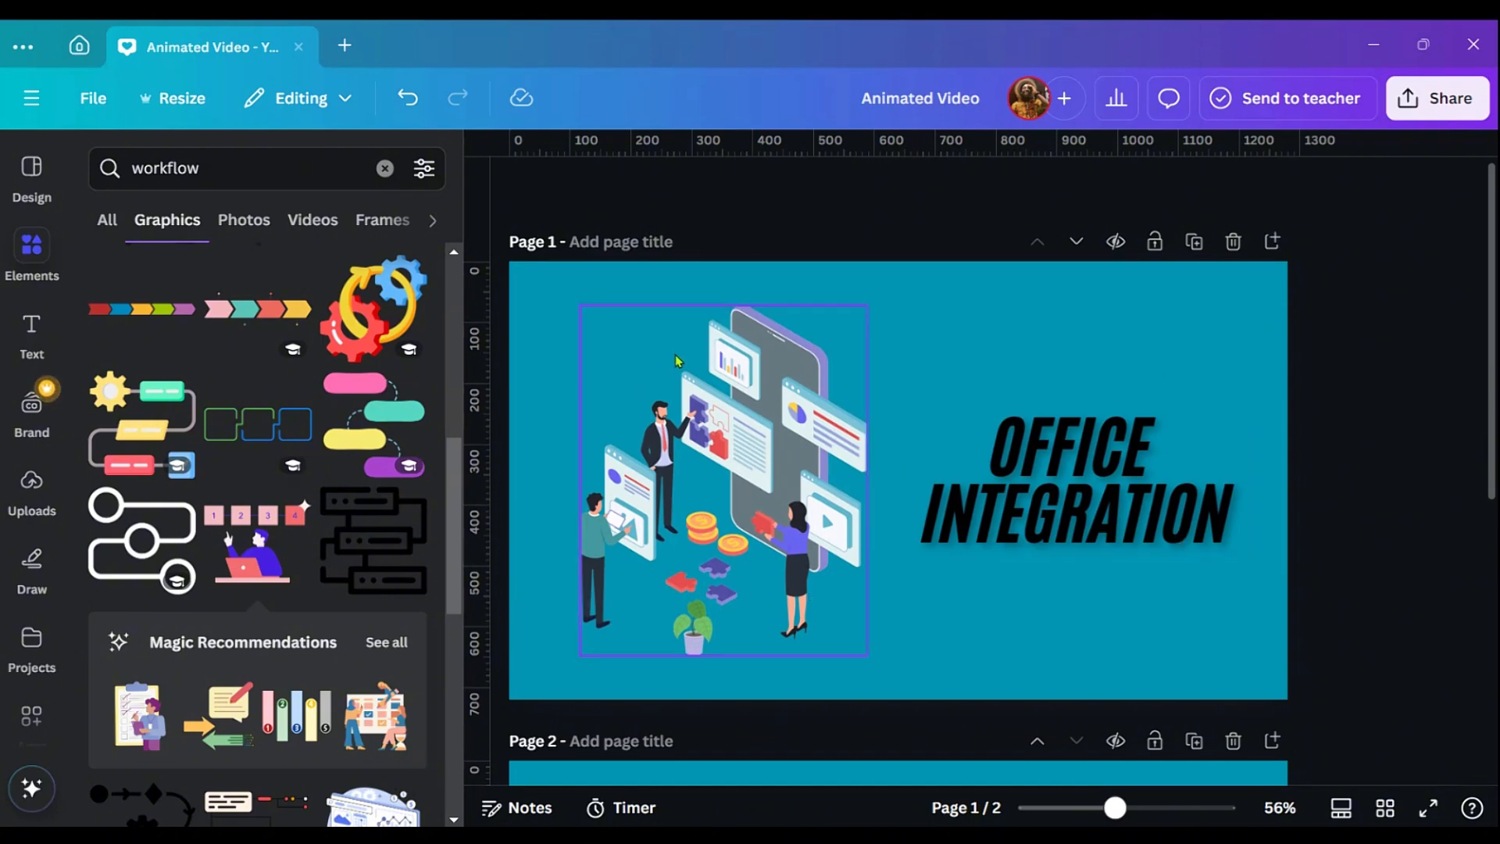
click(667, 446)
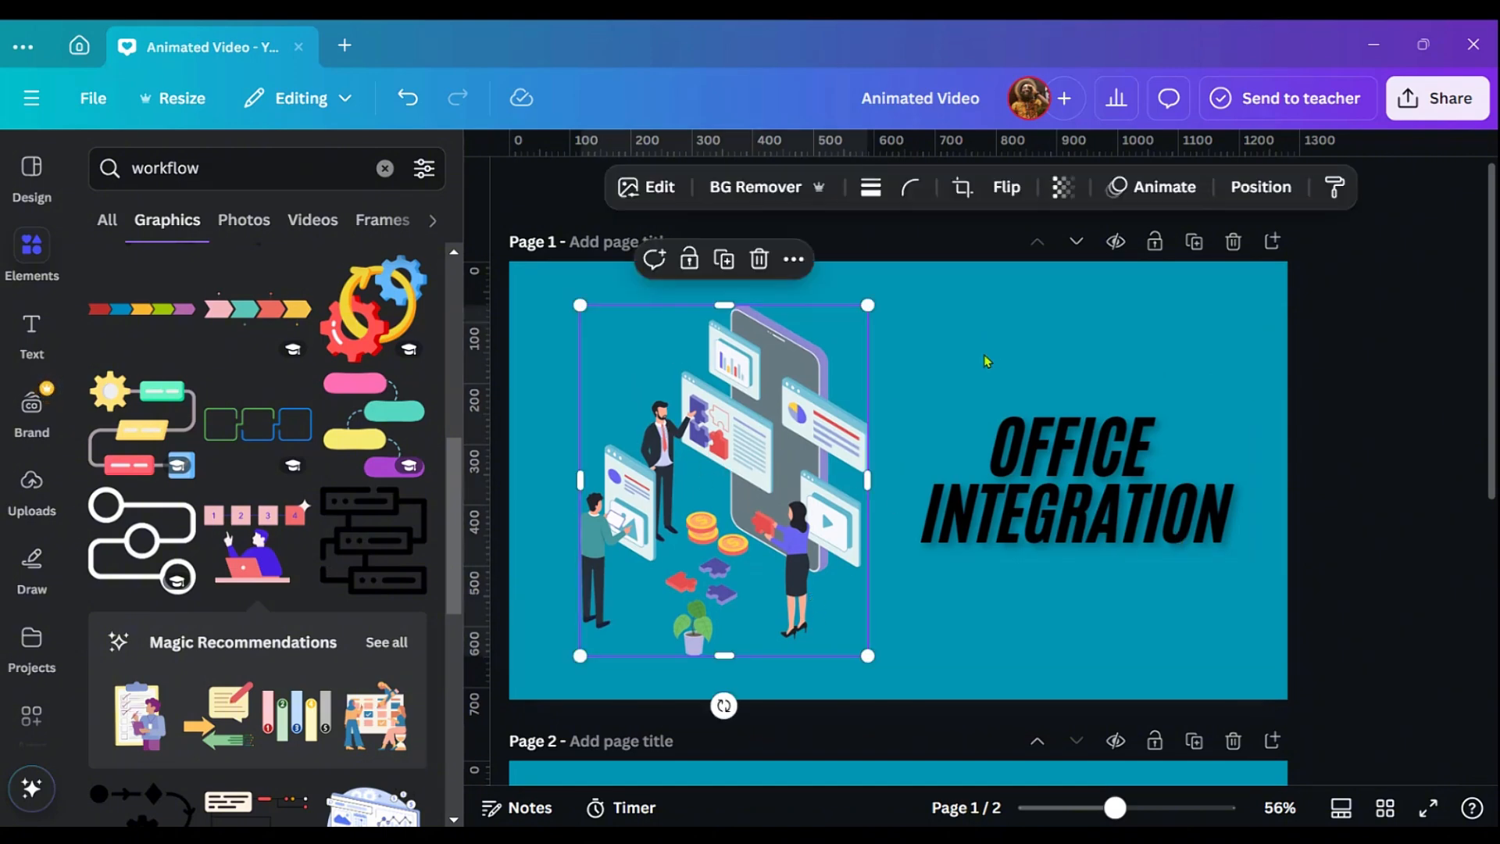
click(986, 361)
click(678, 461)
click(1162, 190)
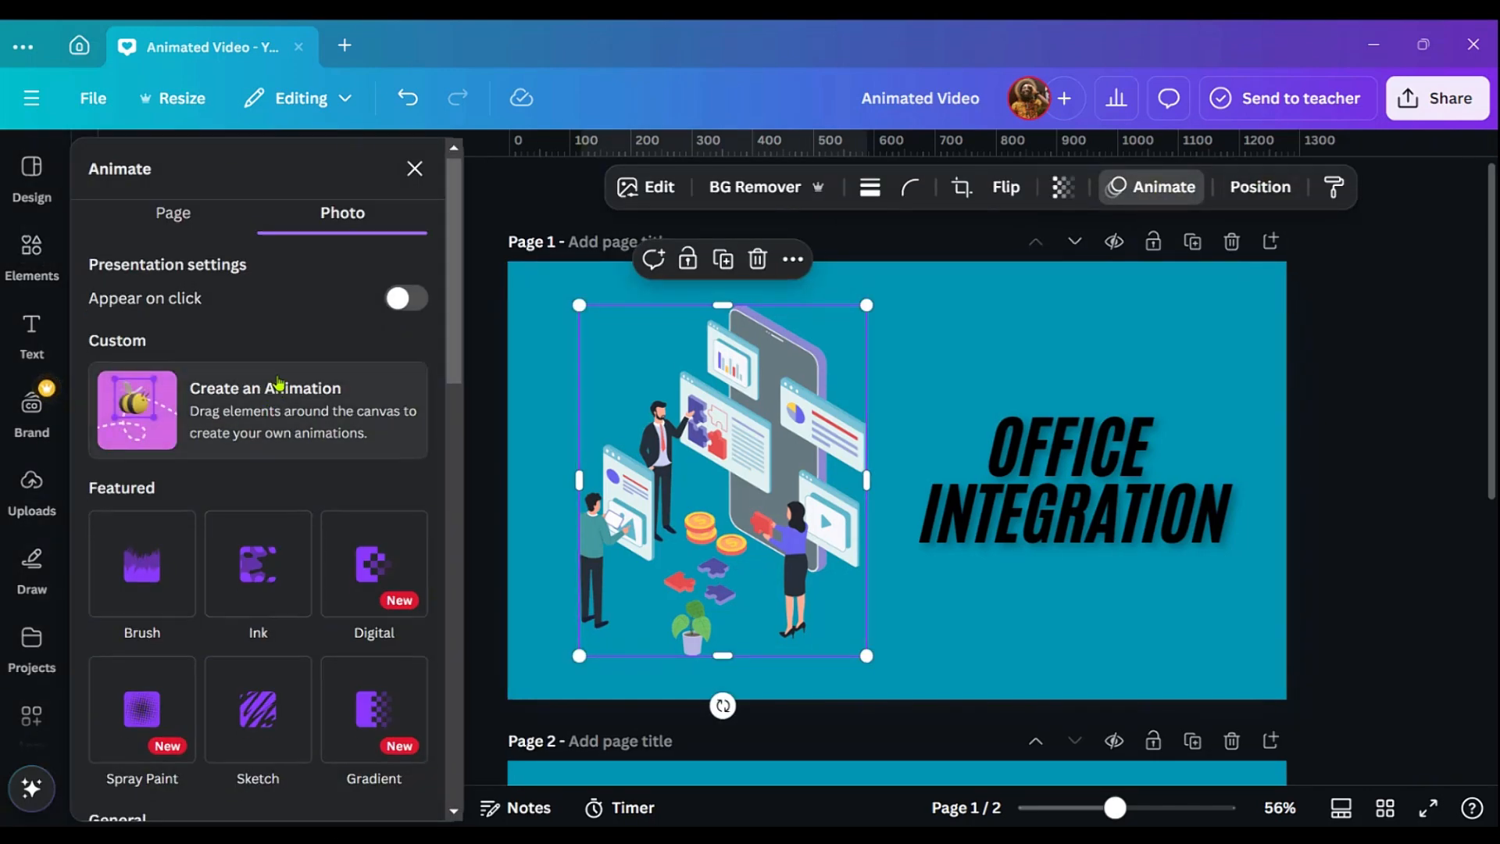
scroll(281, 388, down, 2)
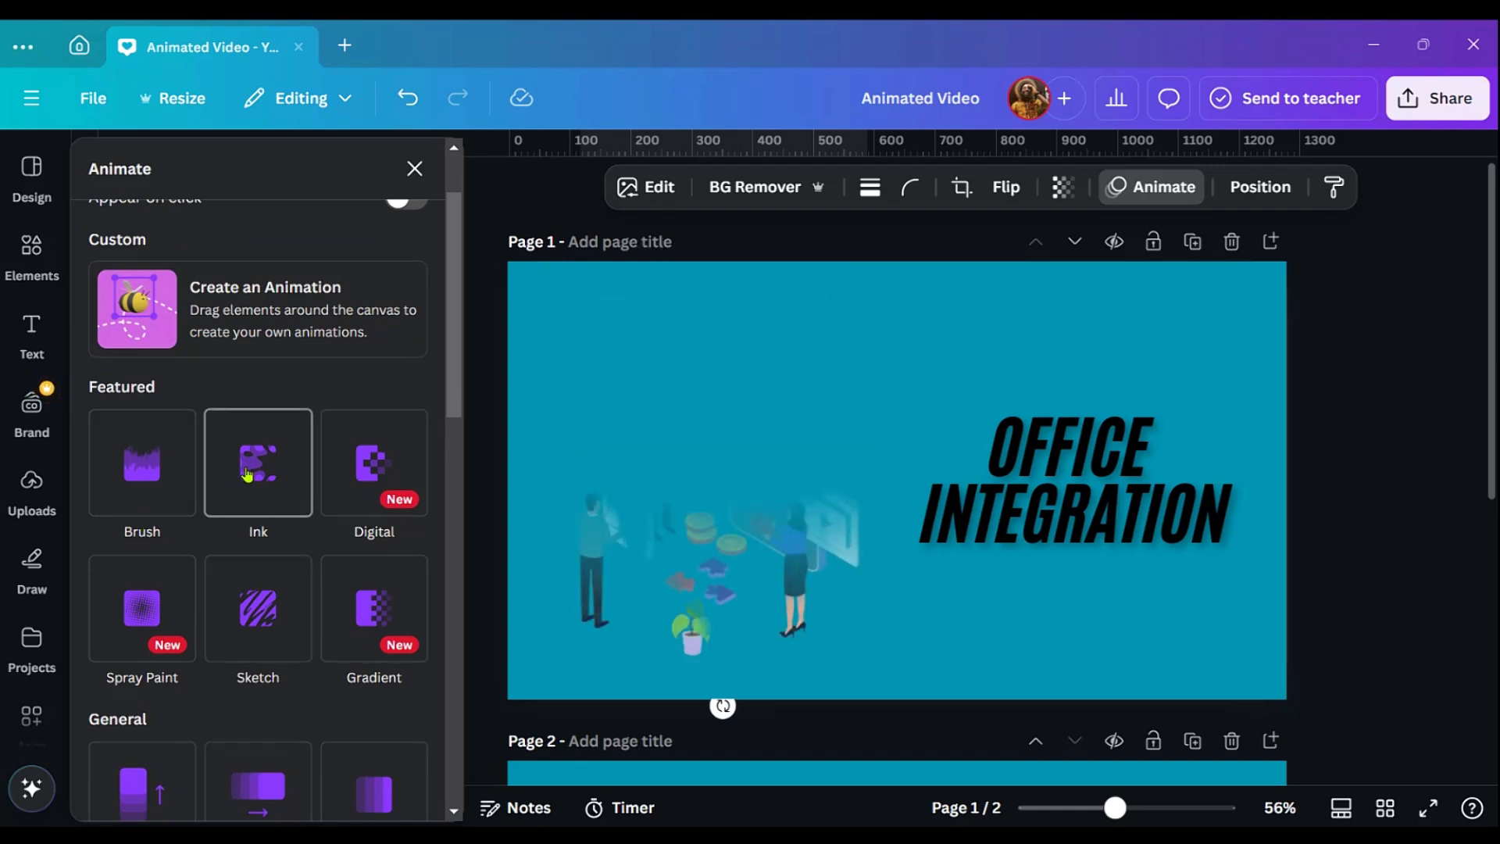
click(258, 617)
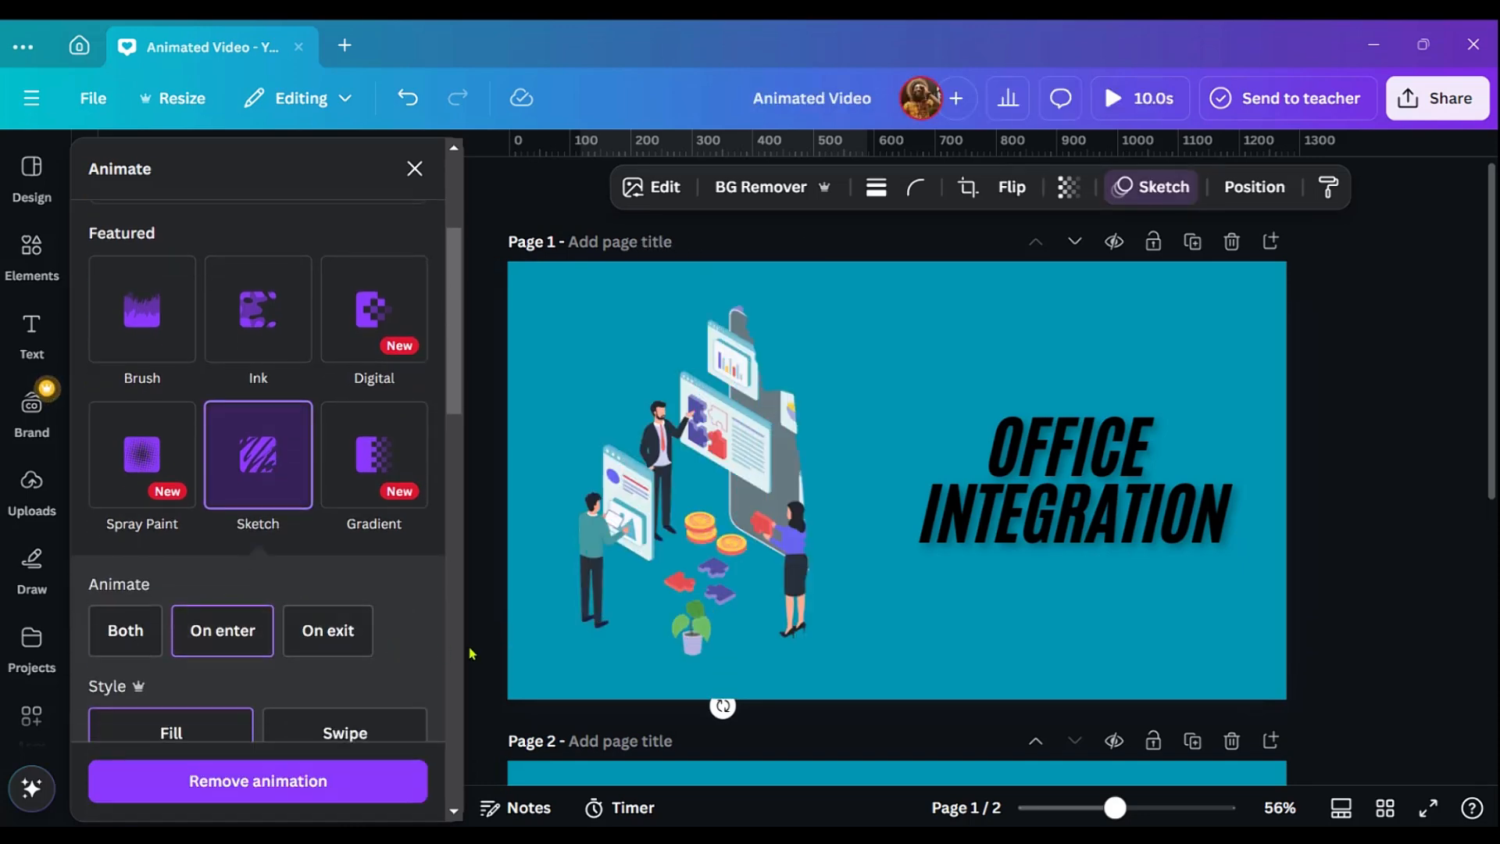
- Apply the Bounce text animation to the "OFFICE INTEGRATION" heading on page 1
click(1078, 463)
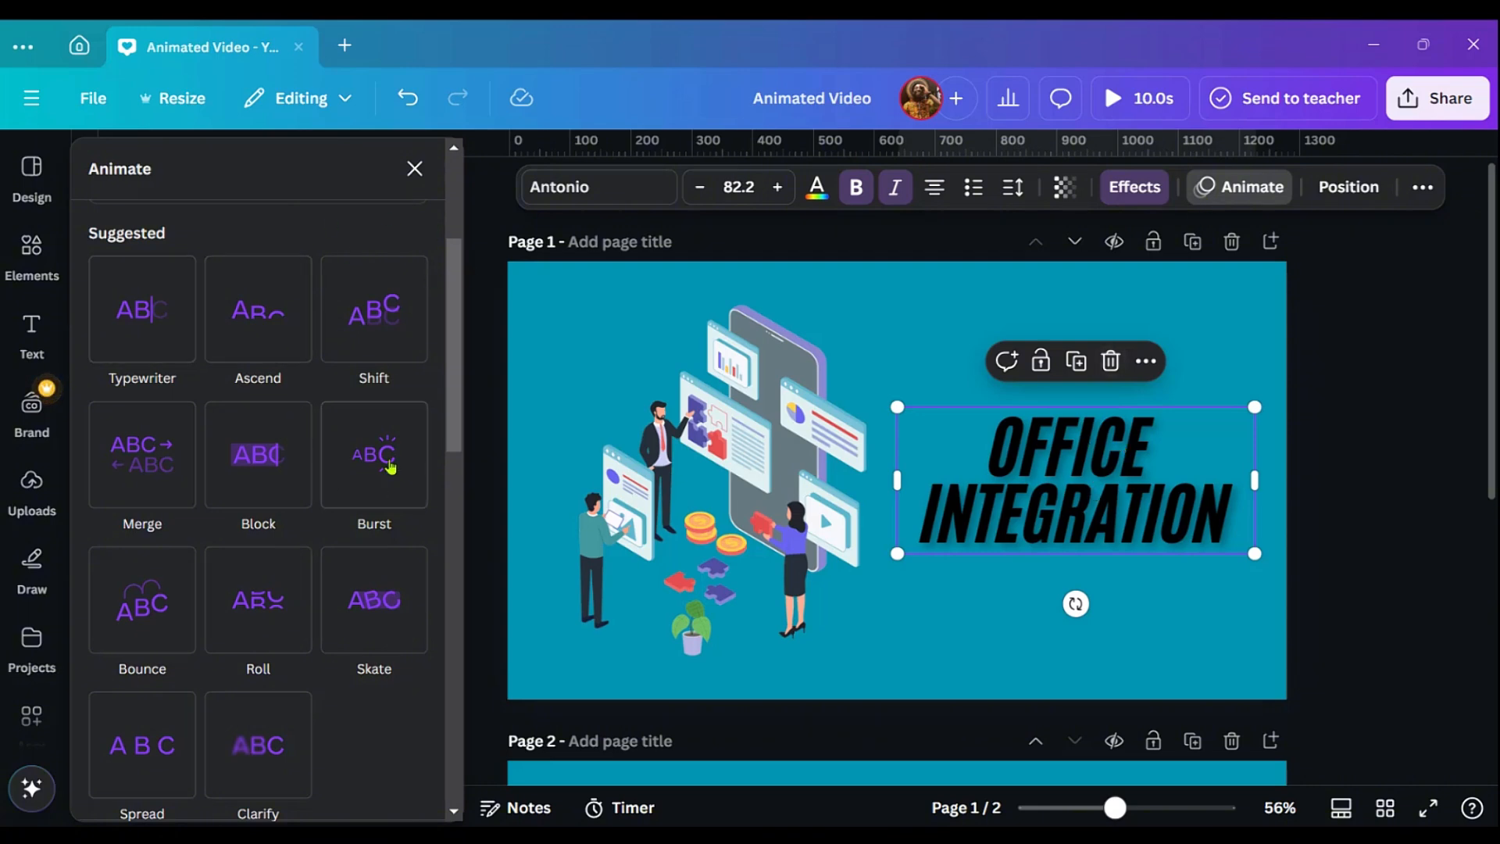
scroll(149, 371, up, 3)
scroll(149, 367, down, 5)
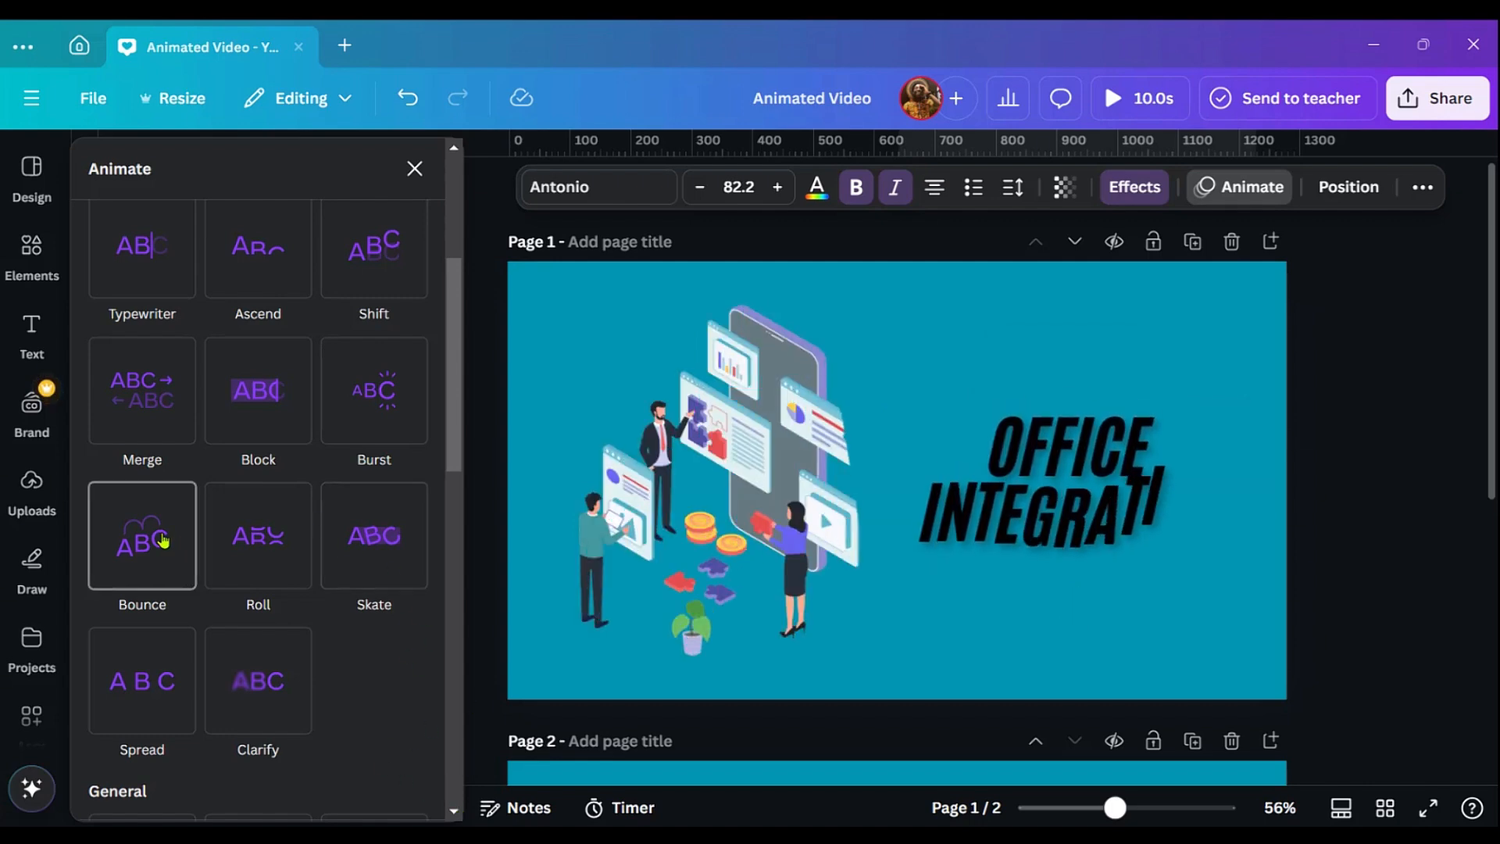
click(162, 540)
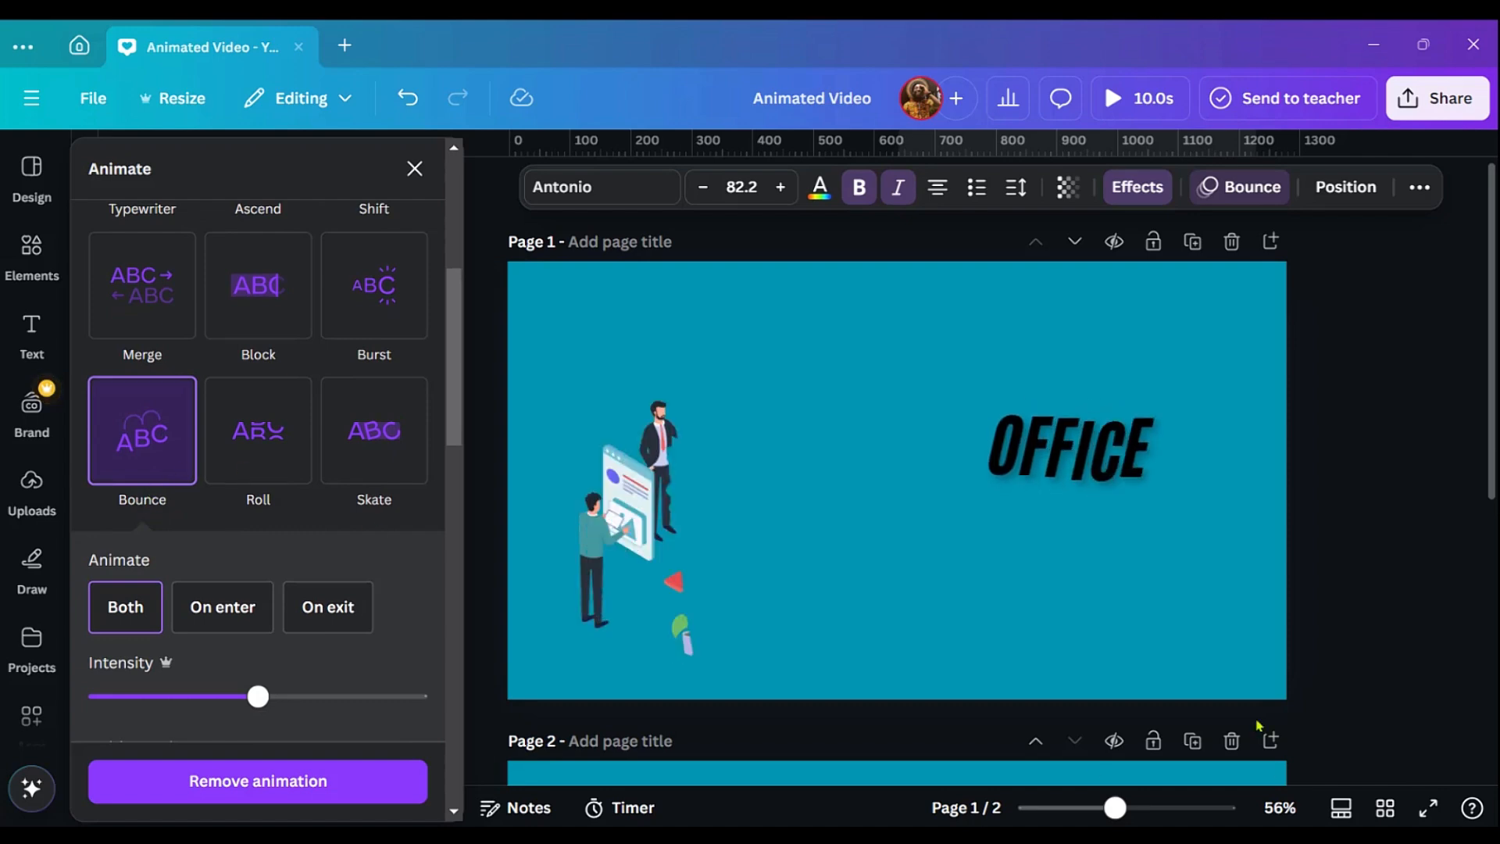
- Animate the numbered-boxes graphic on page 2 with Baseline and the "OFFICE WORKFLOW" heading with Skate
scroll(1093, 484, down, 5)
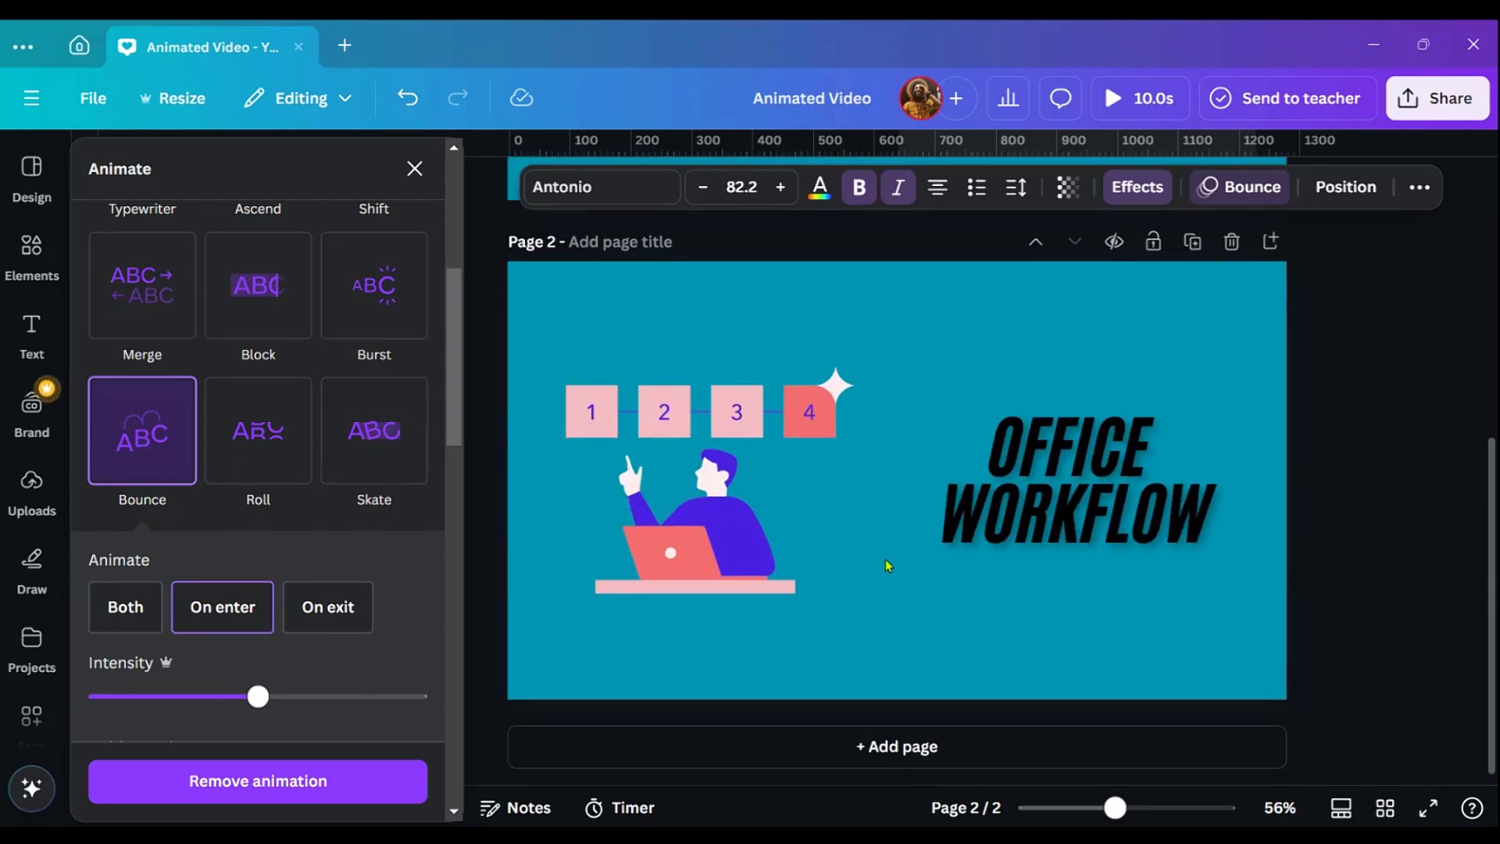
click(719, 490)
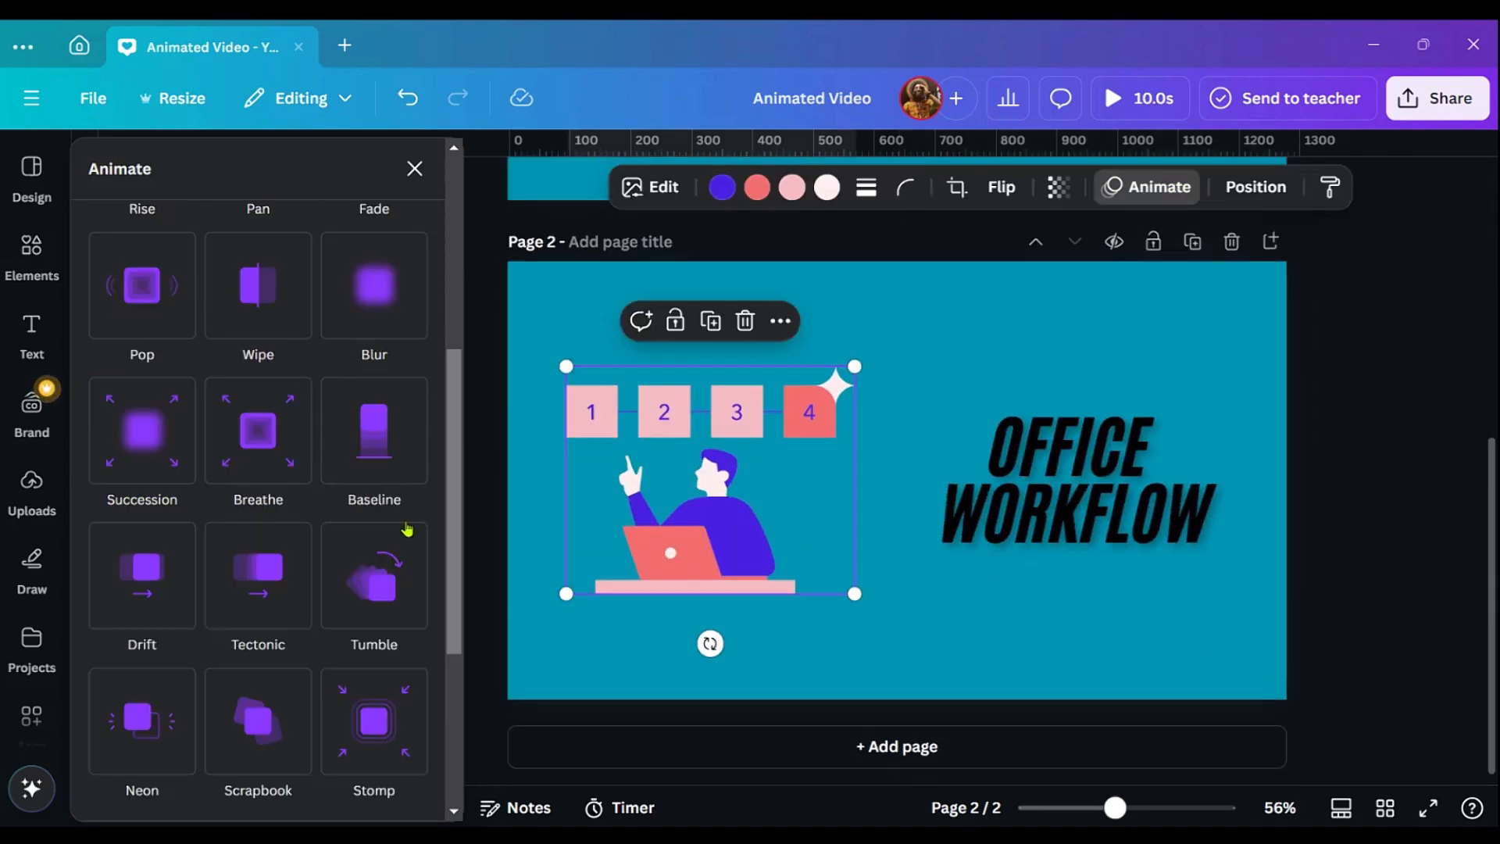
click(377, 431)
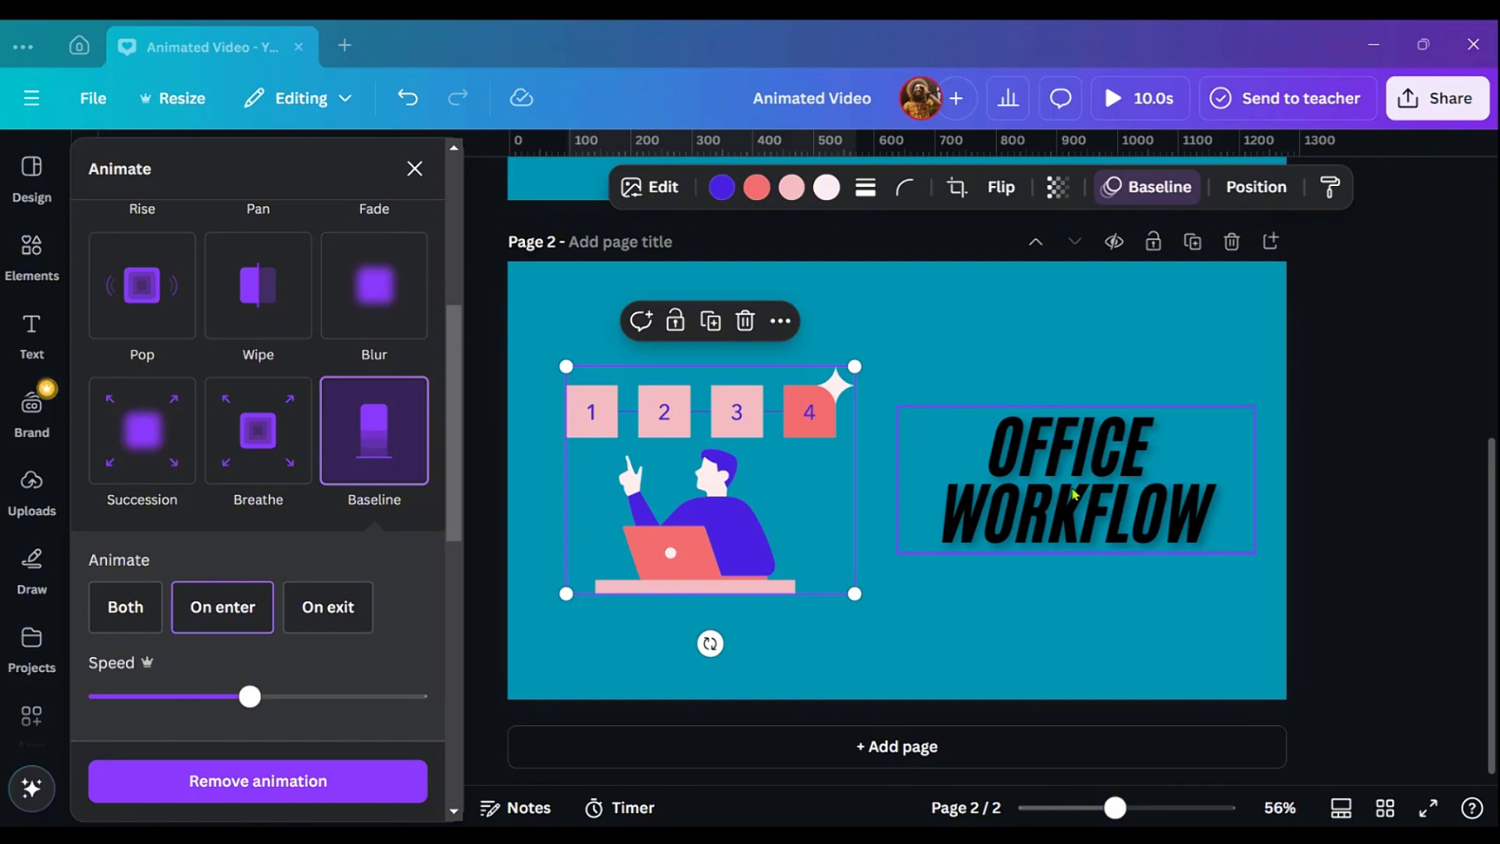
click(1075, 495)
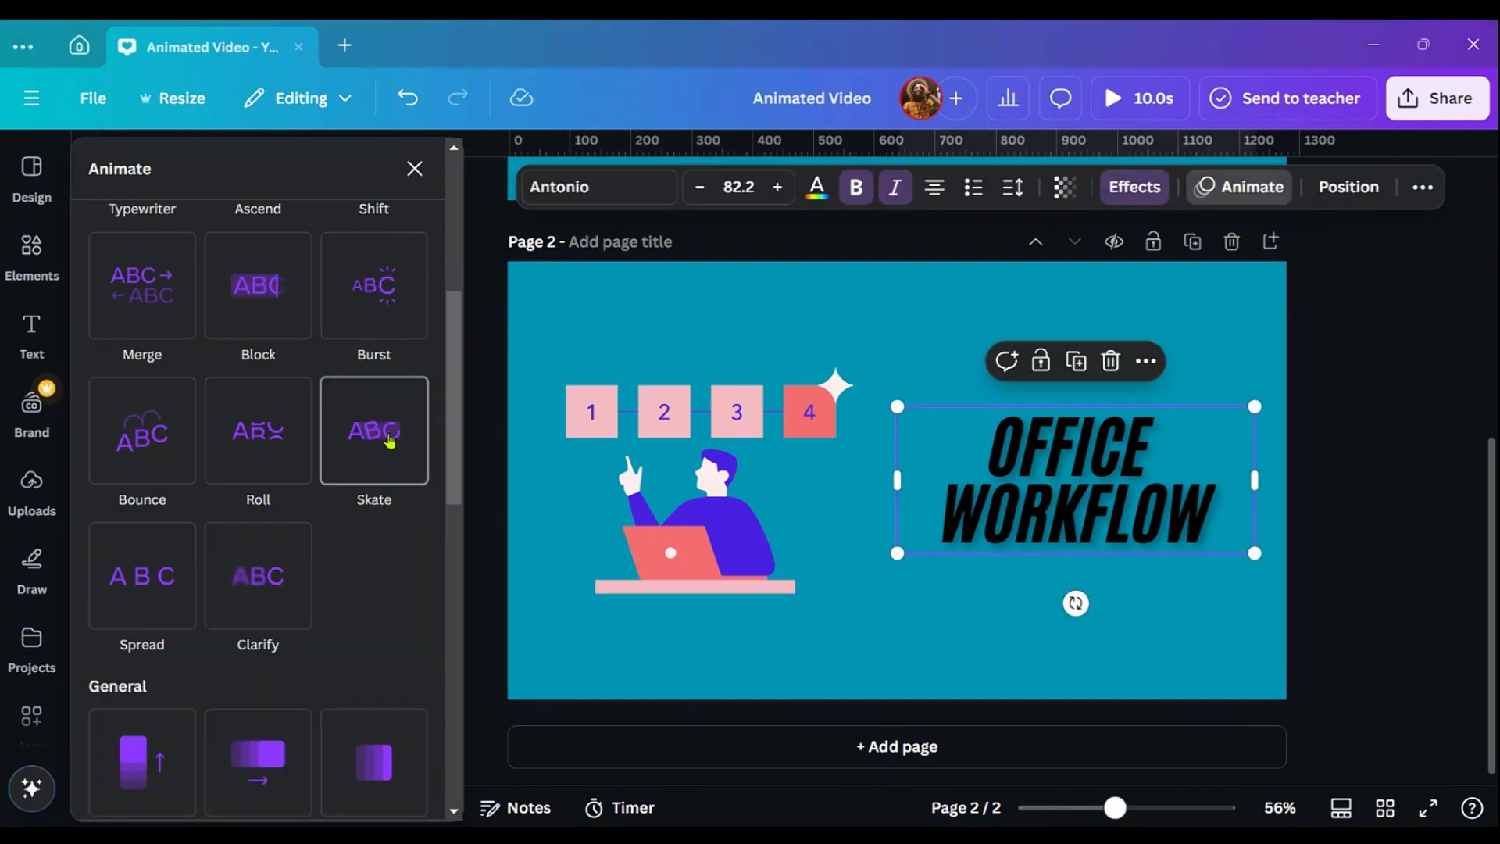
click(390, 441)
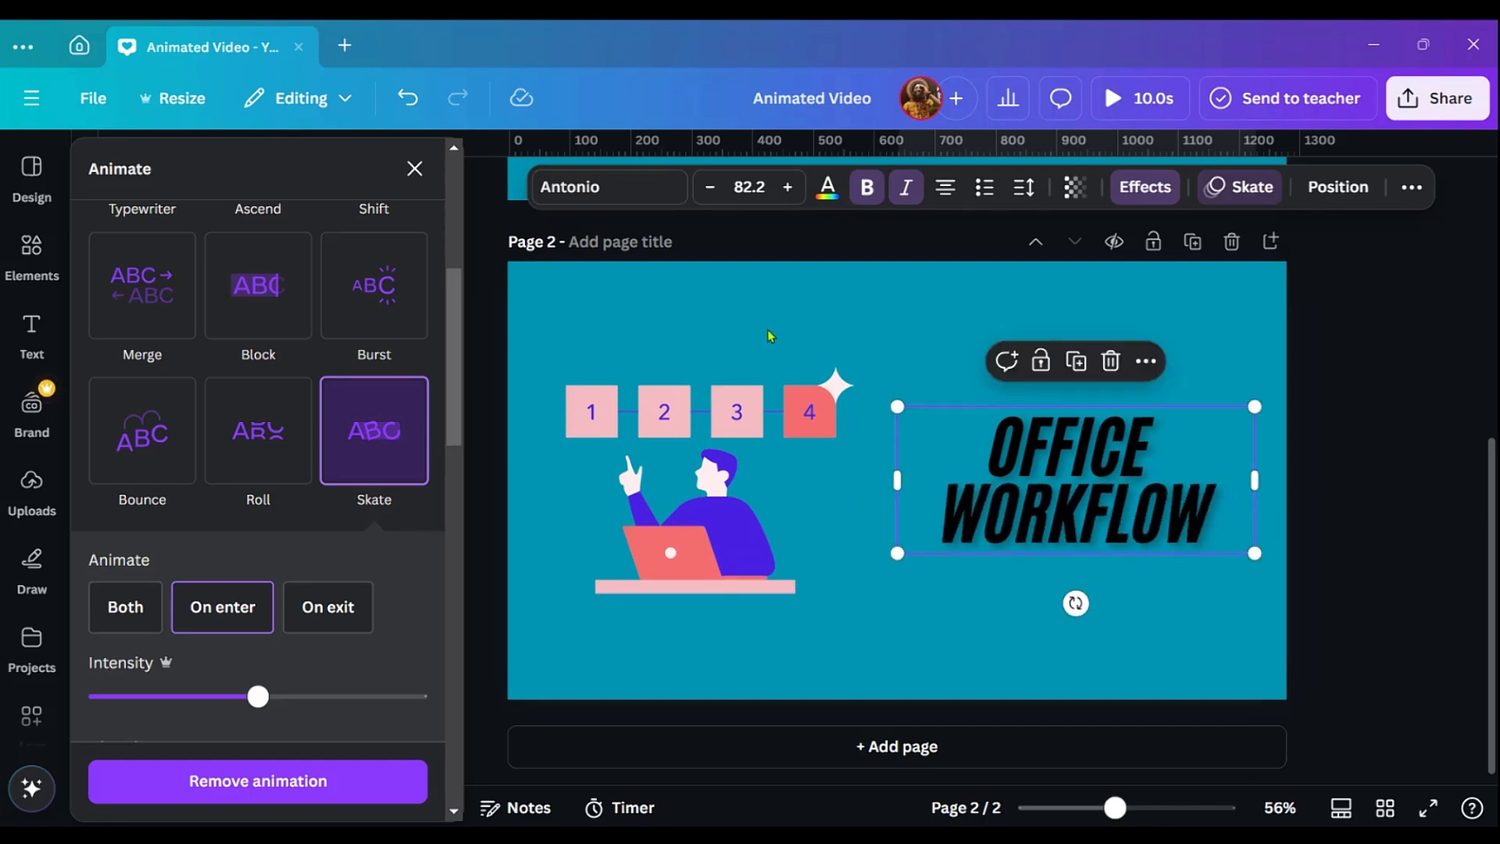
- Preview the animated video from page 1 through page 2, then close the preview
scroll(771, 336, up, 5)
scroll(769, 337, down, 5)
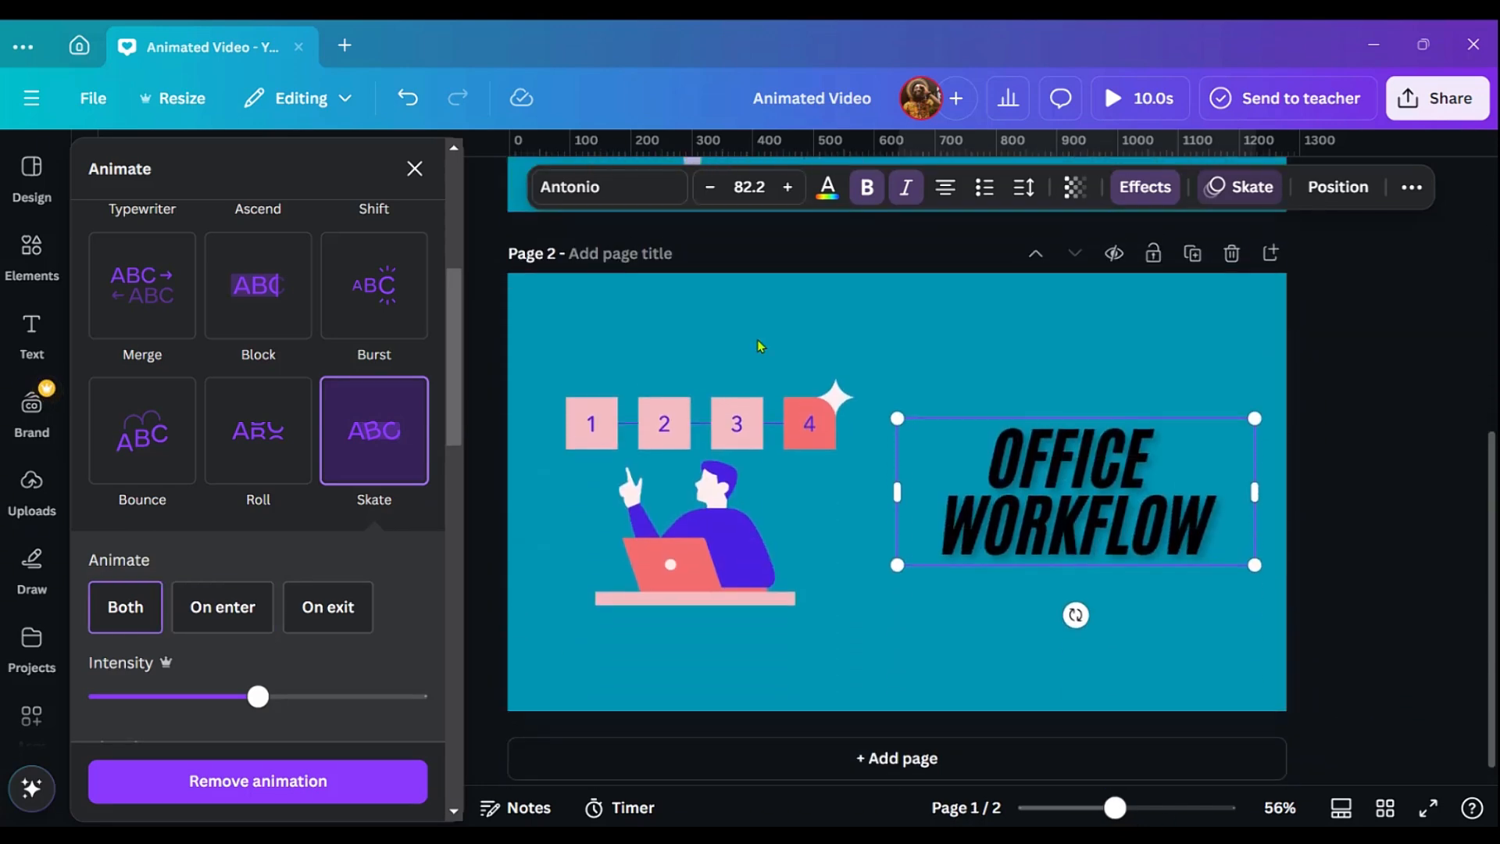
scroll(760, 345, up, 5)
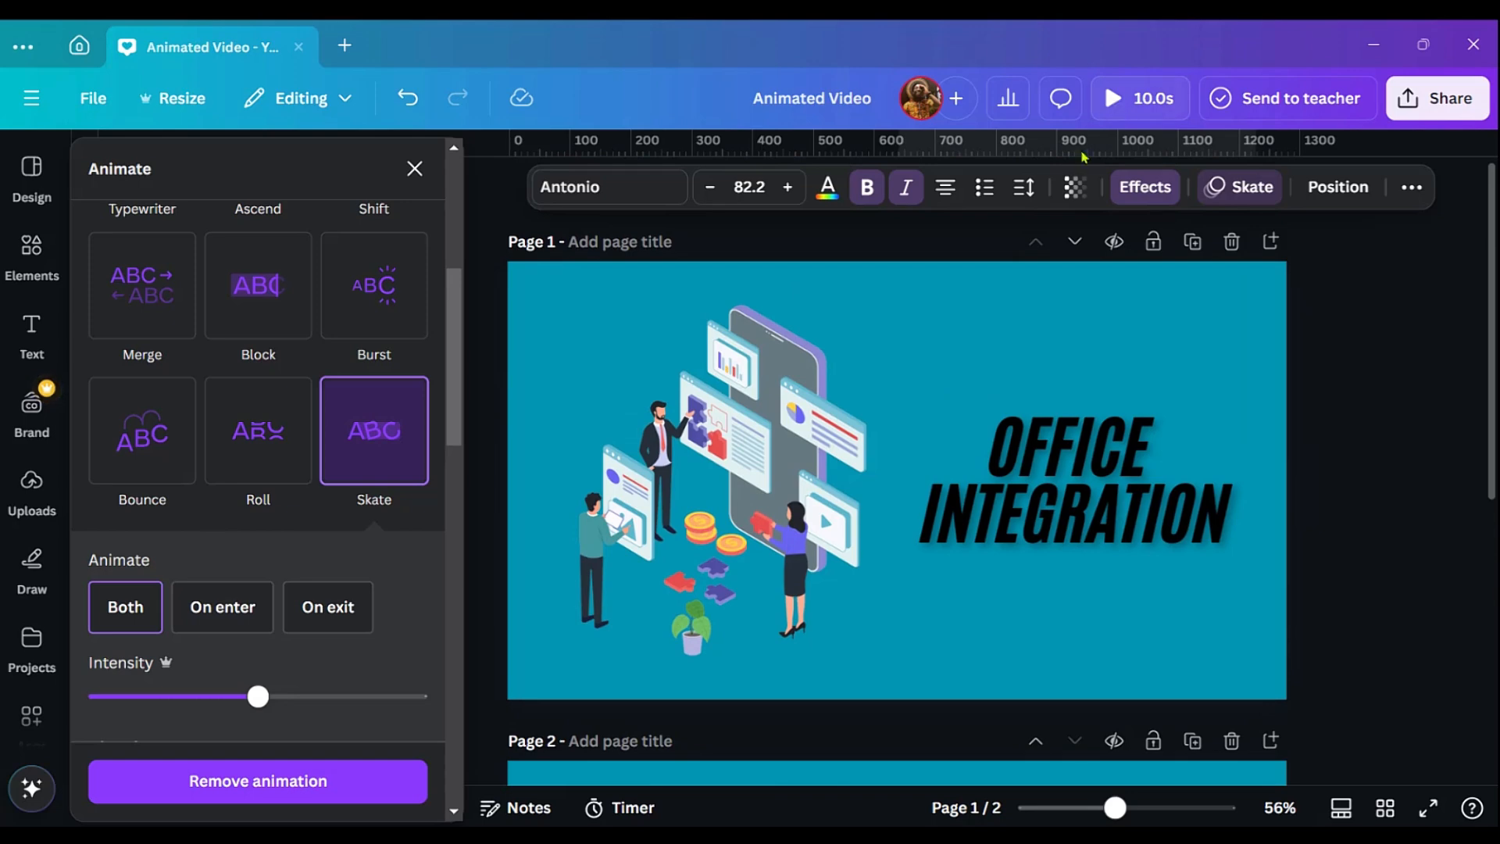
click(1119, 100)
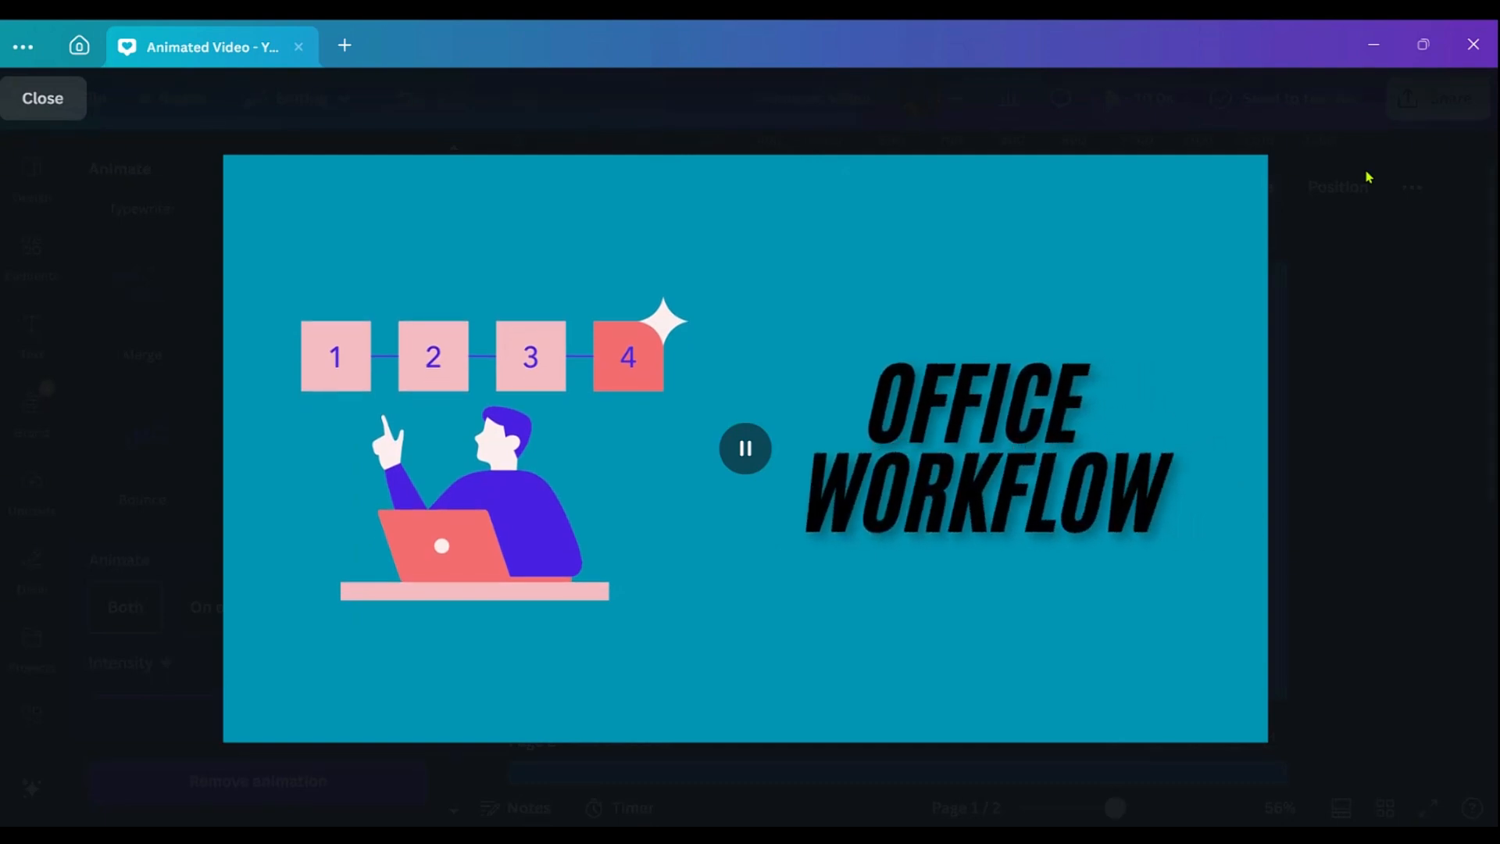
click(753, 452)
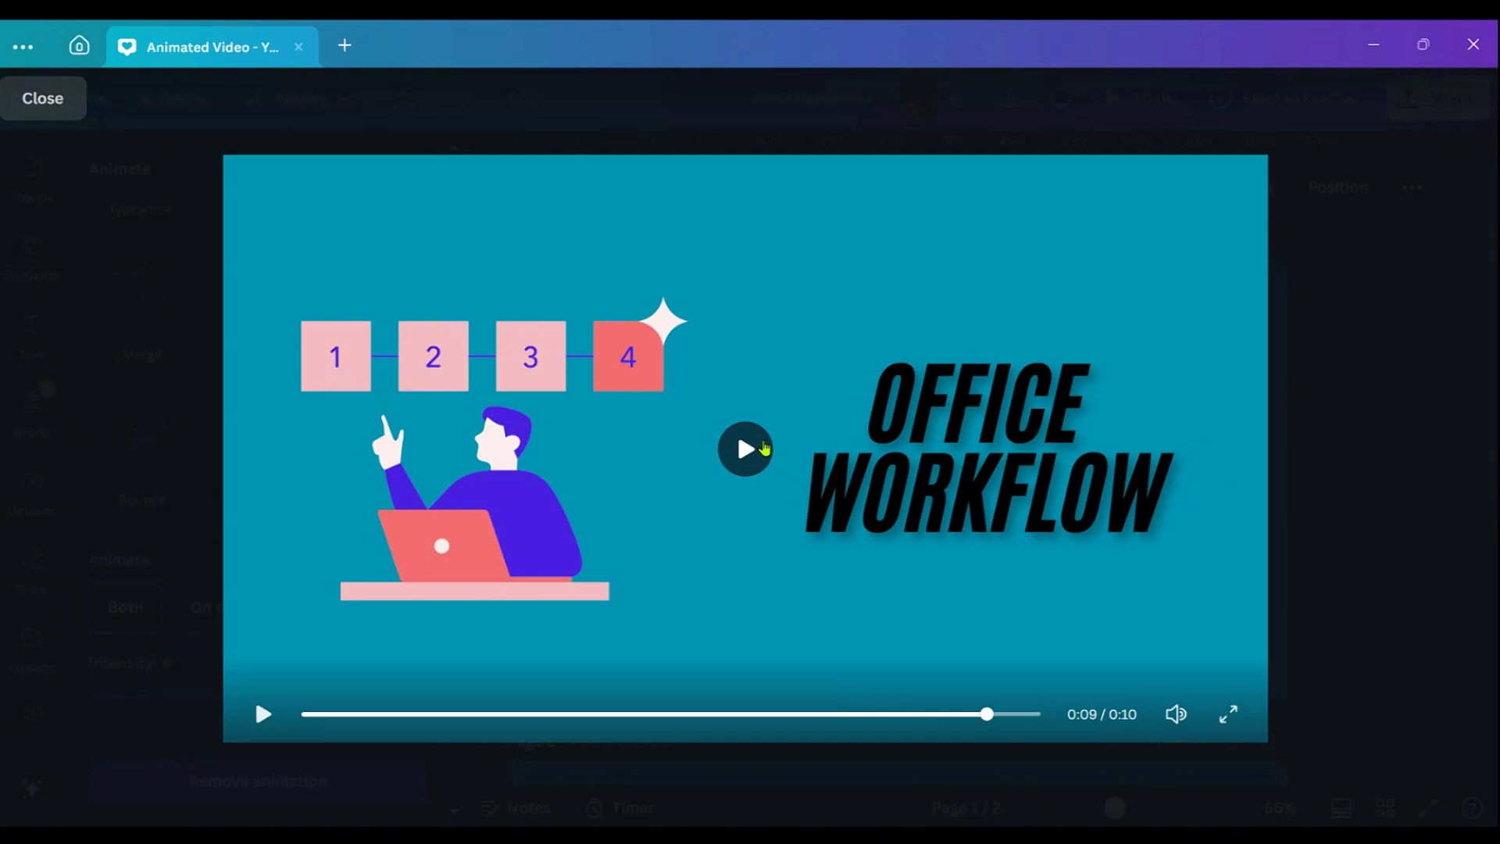
key(Escape)
- Switch the page display to thumbnail view and open page 2
scroll(1179, 575, down, 3)
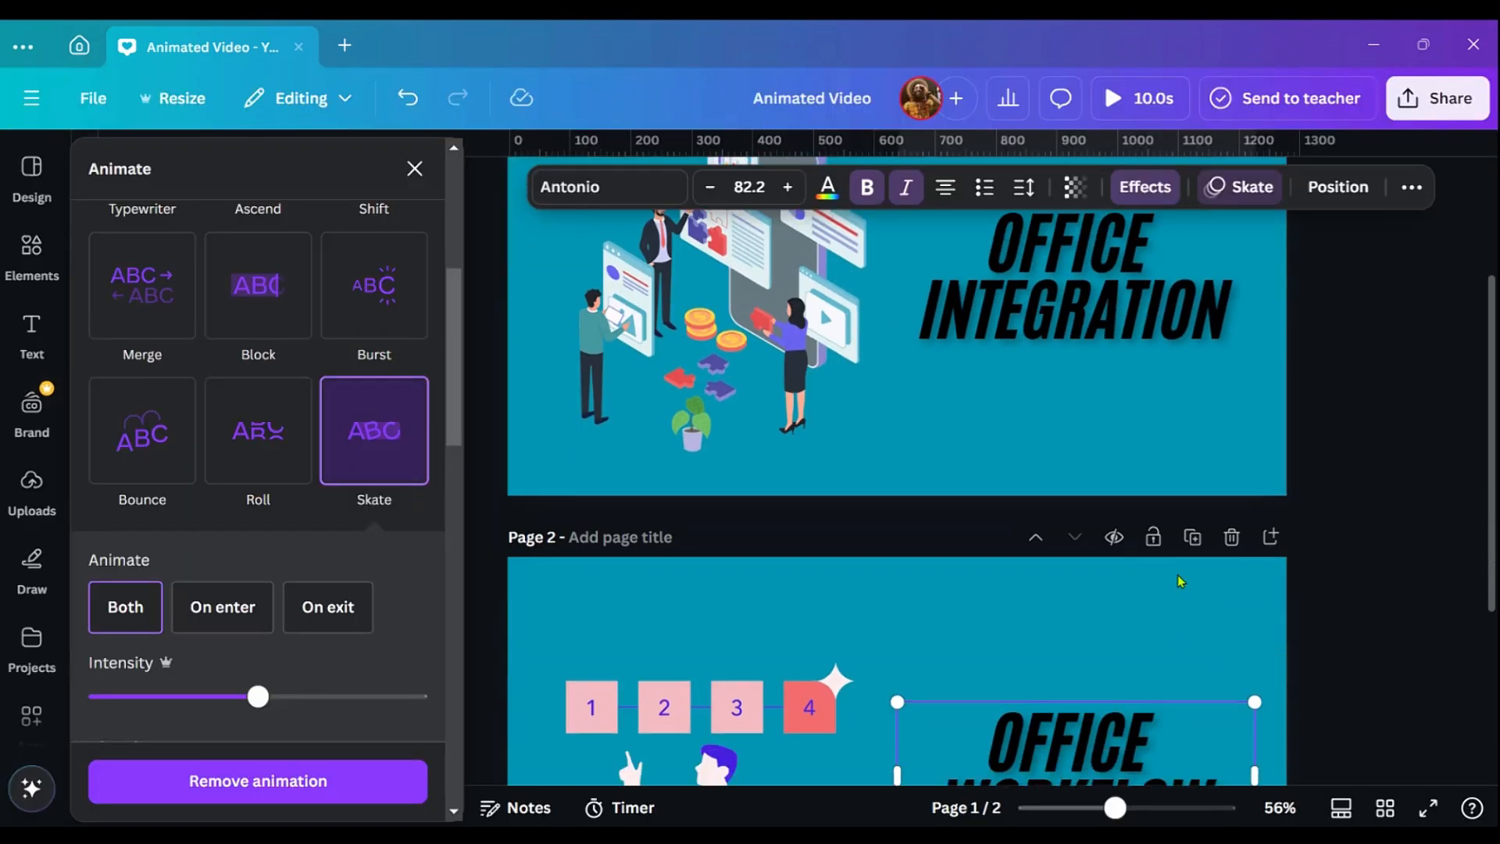
scroll(1170, 560, up, 2)
scroll(1171, 560, up, 1)
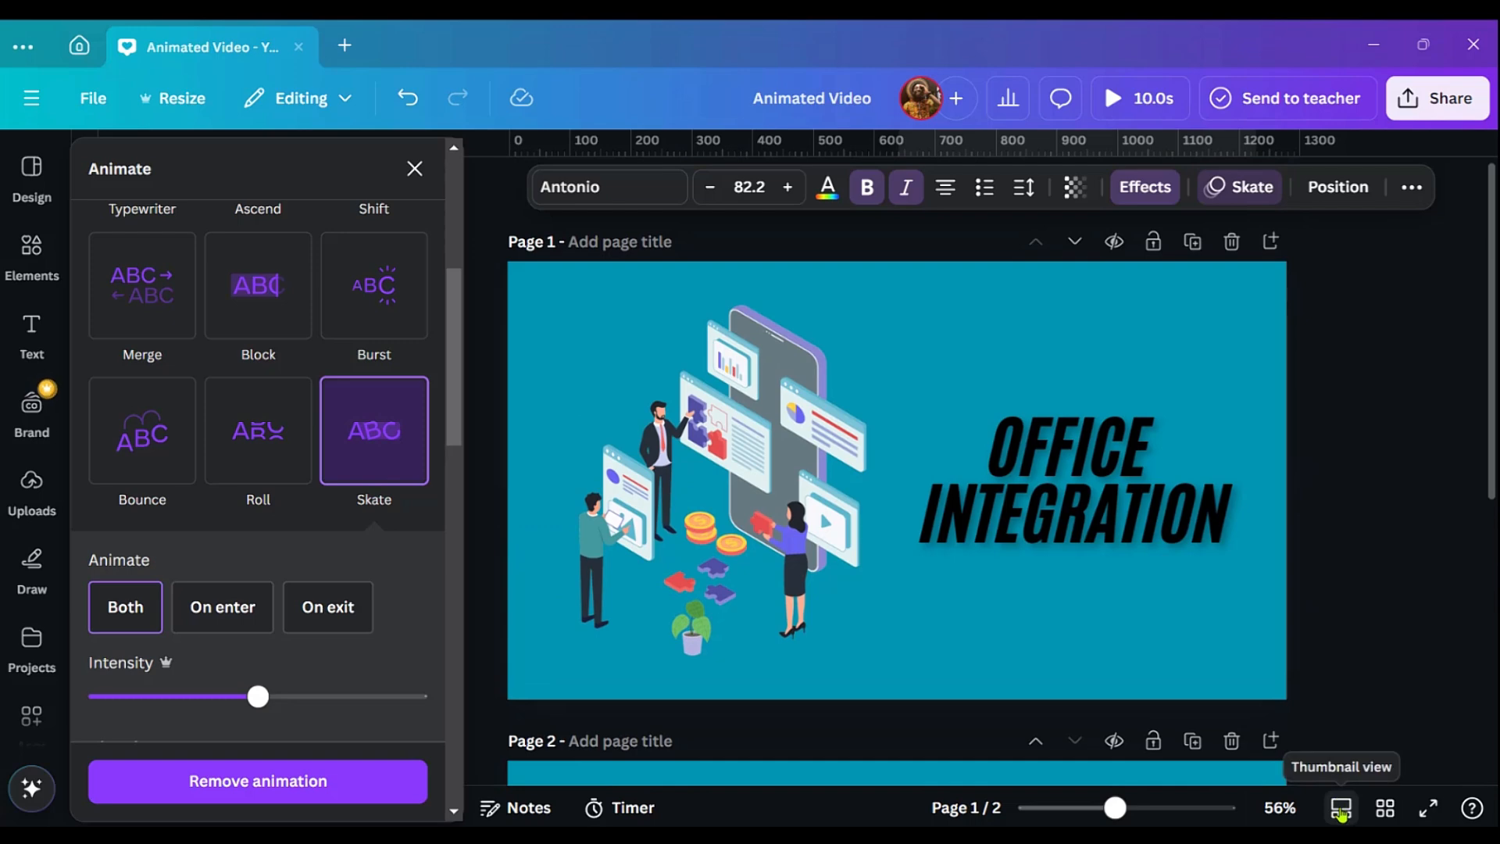
click(1343, 809)
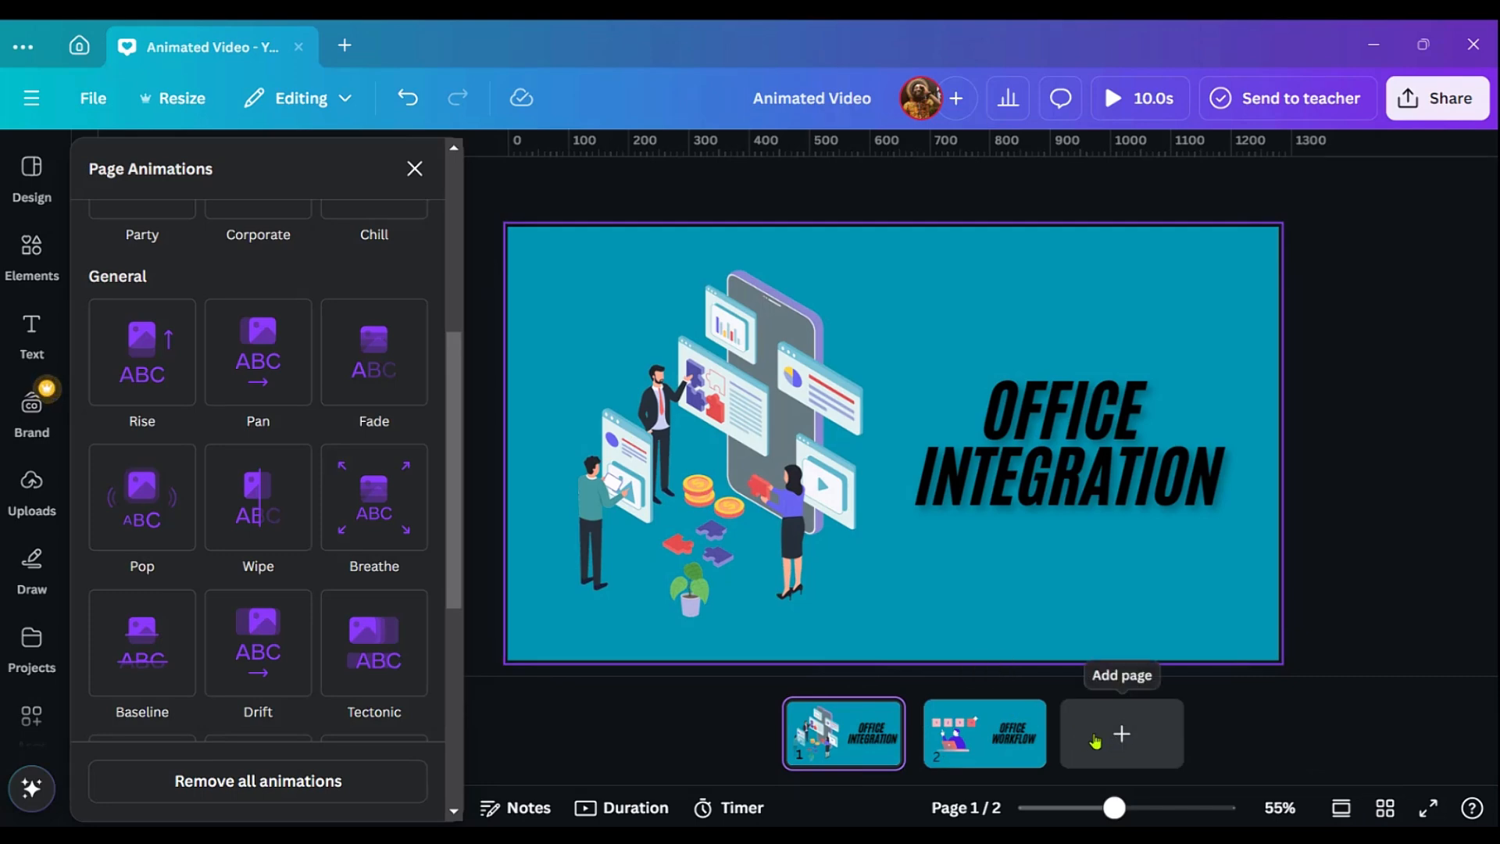
click(1004, 723)
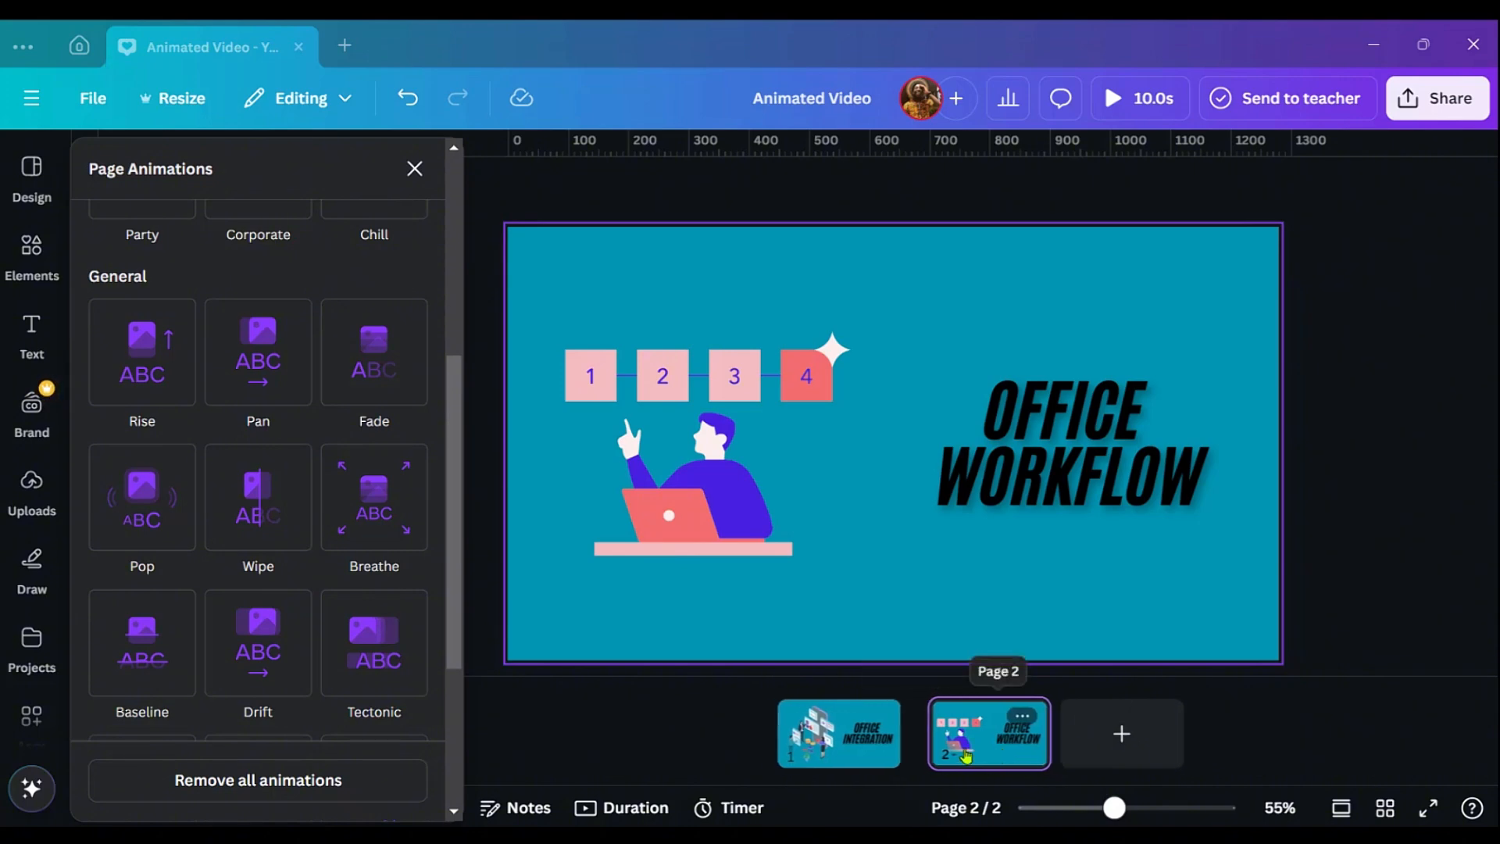
drag(966, 756, 958, 748)
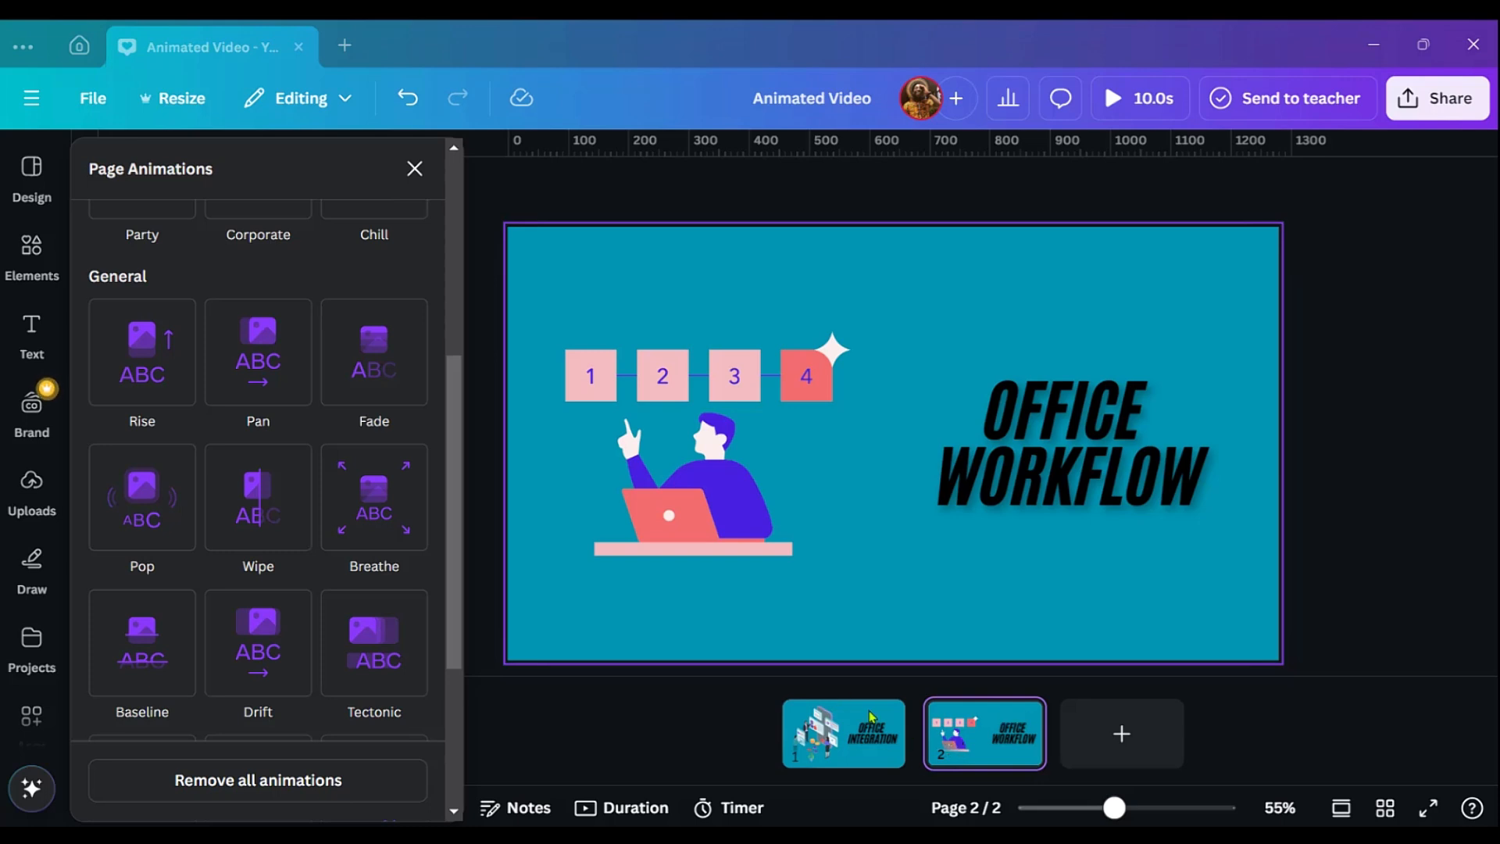
- Add a Flow transition between pages 1 and 2 and preview the video with it
mouse_move(912, 730)
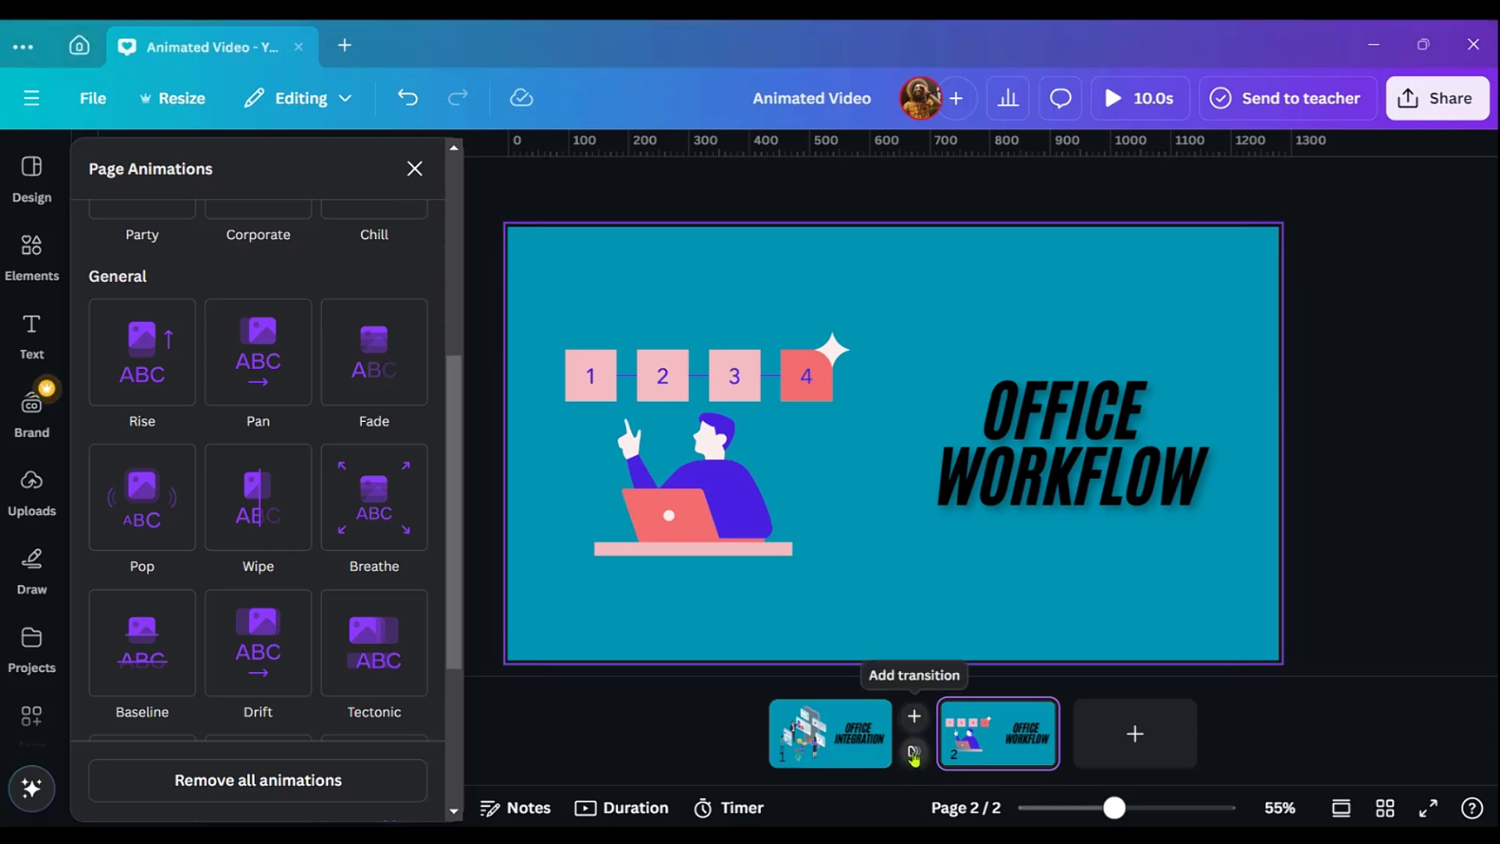
click(913, 752)
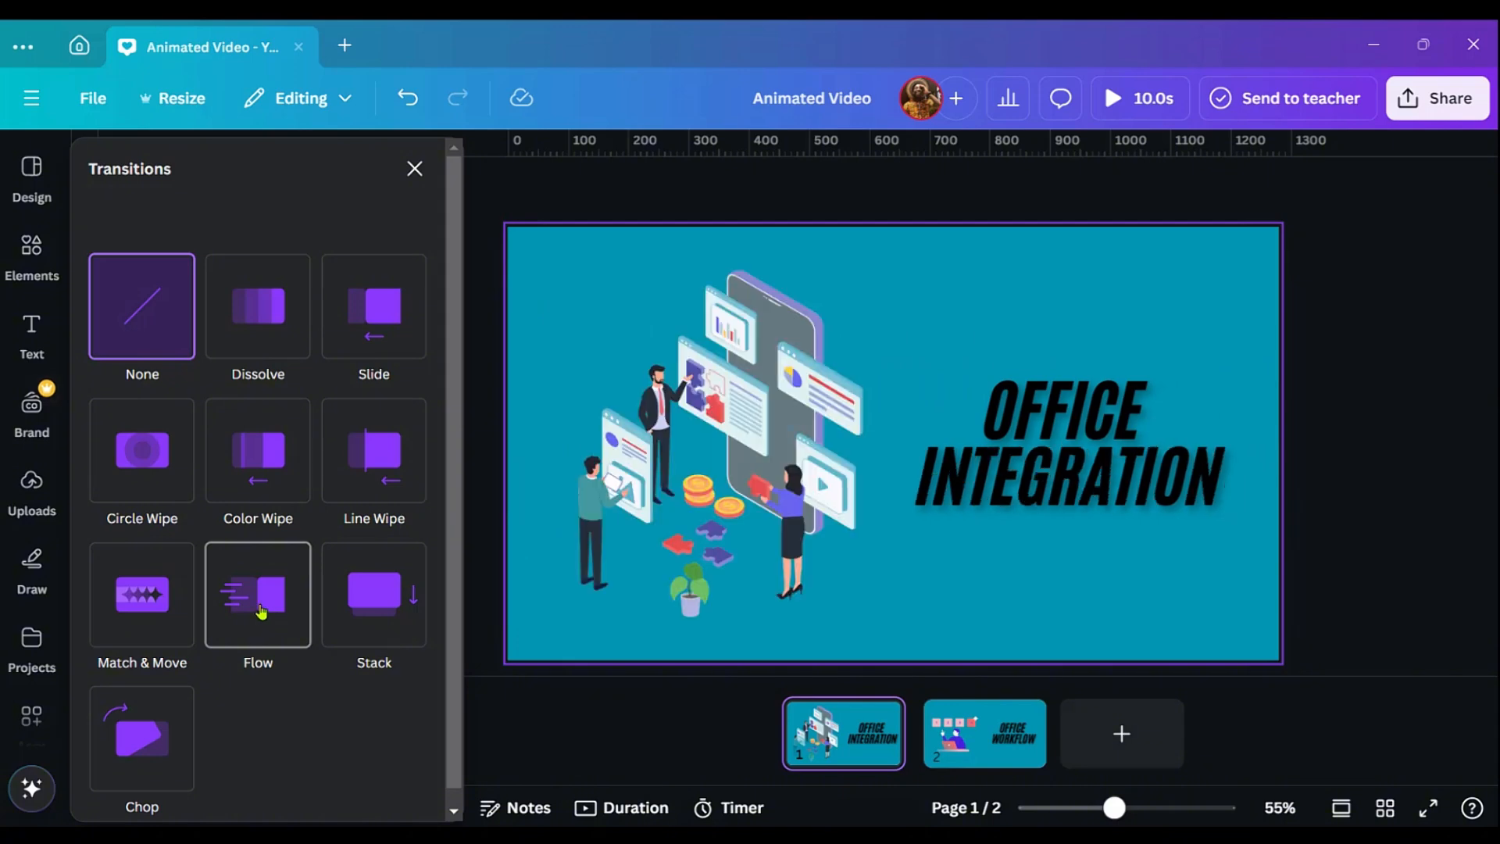
click(261, 612)
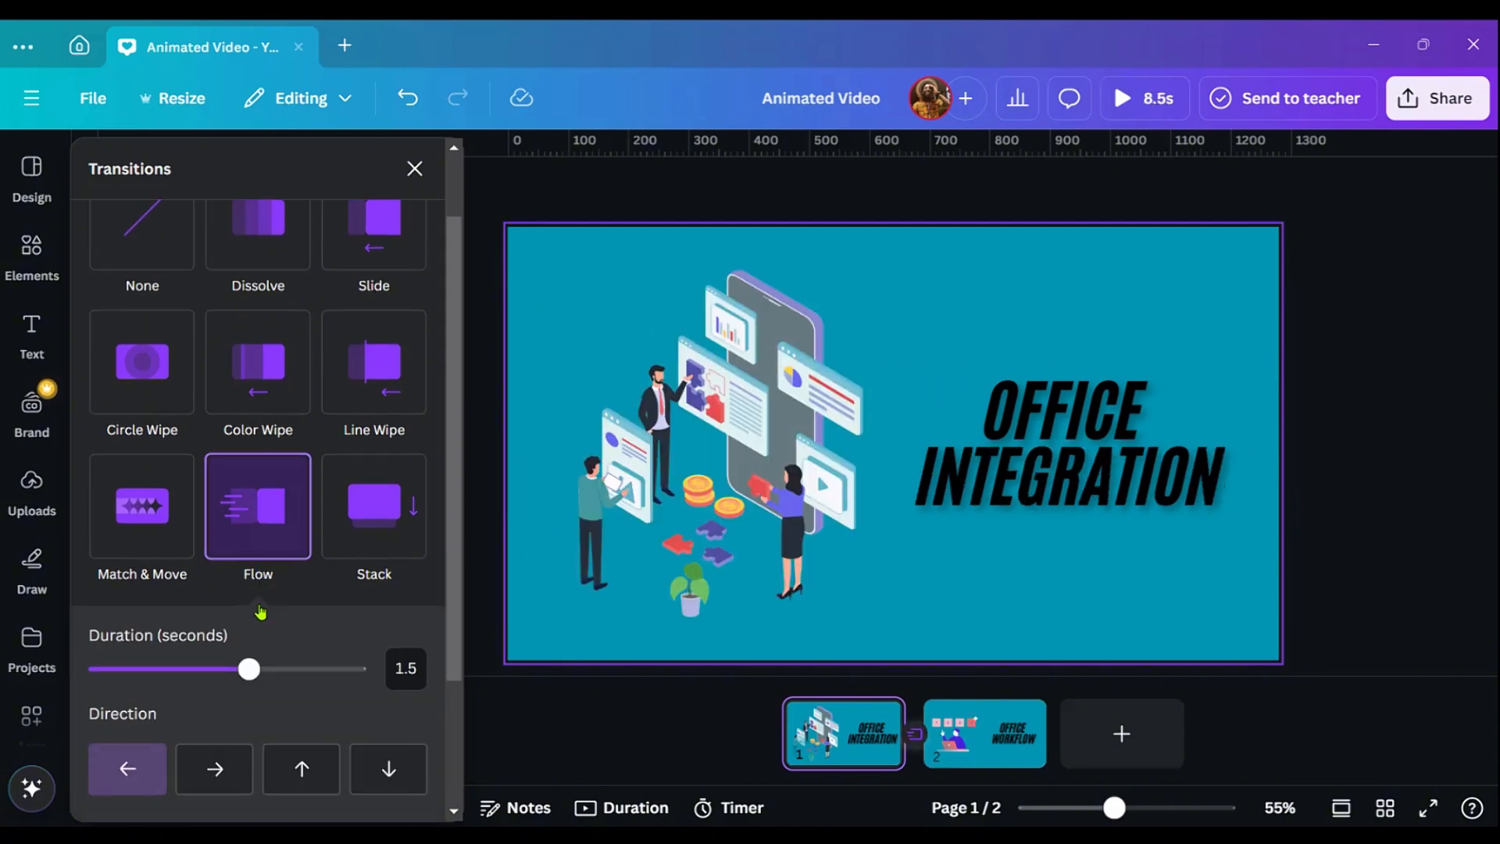
click(1143, 111)
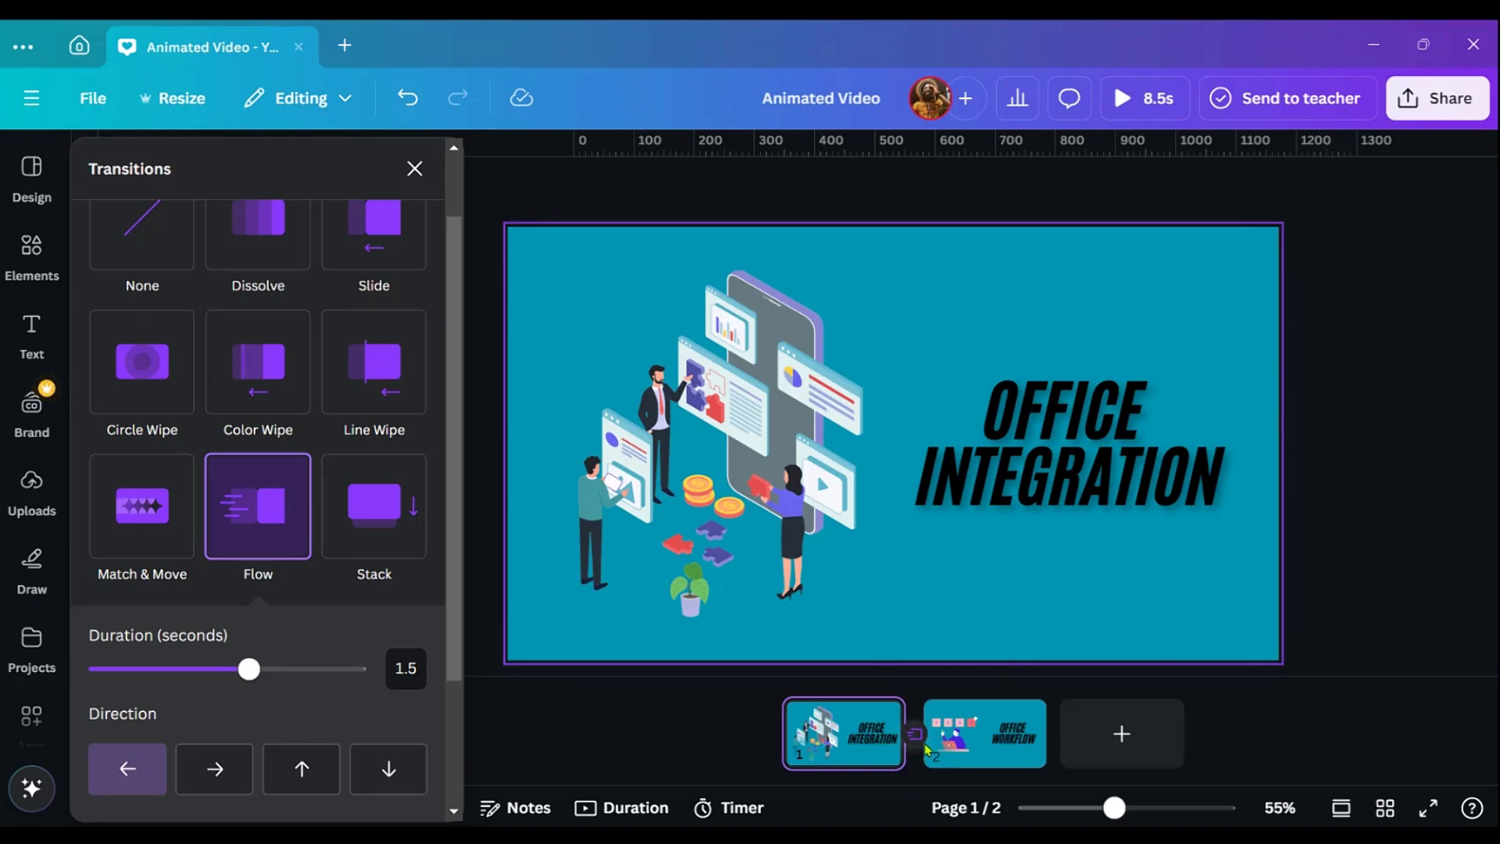
scroll(283, 617, down, 3)
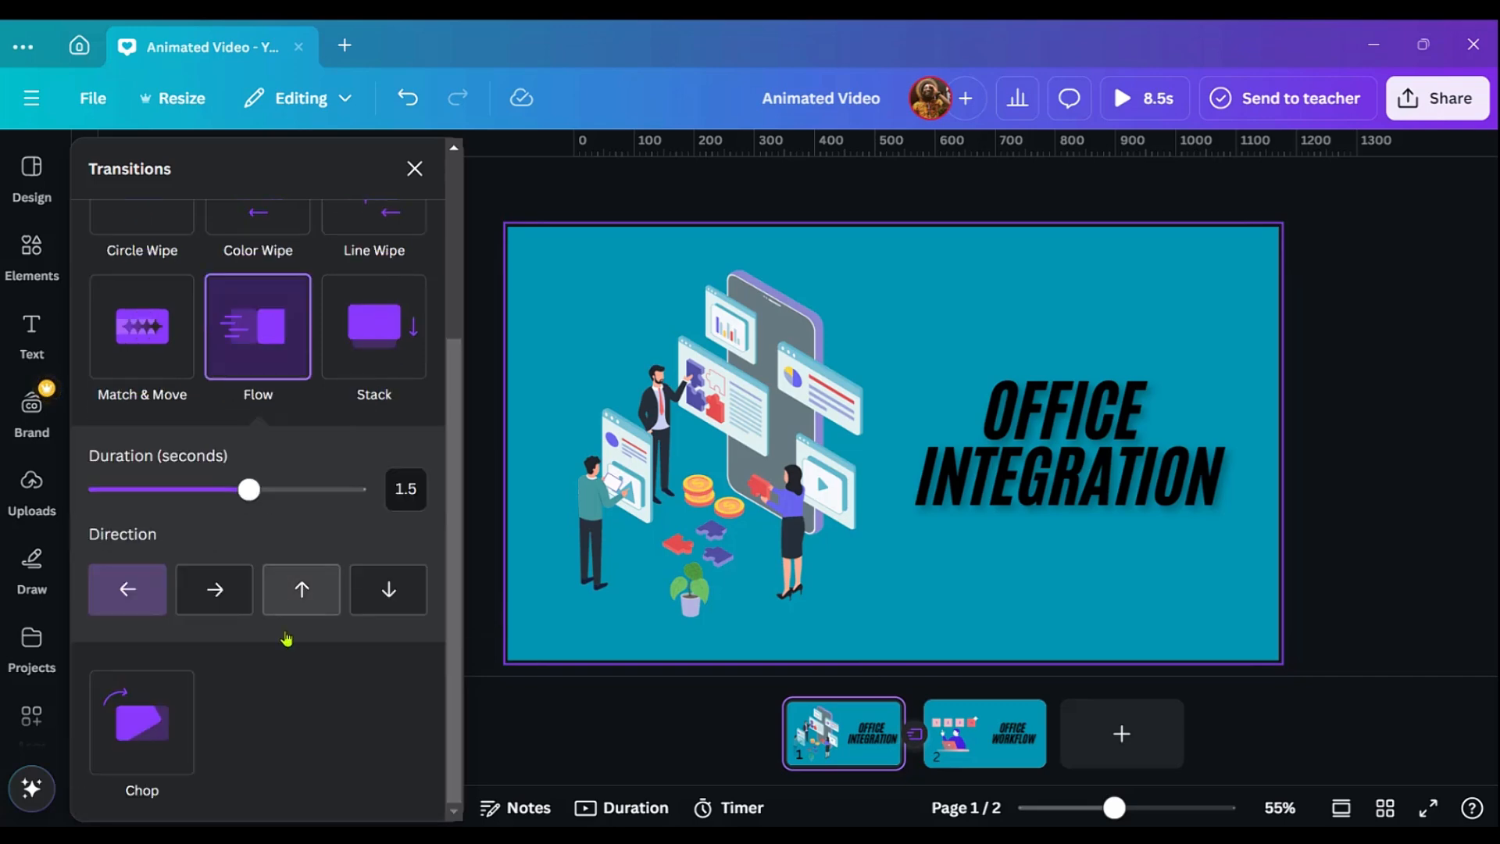